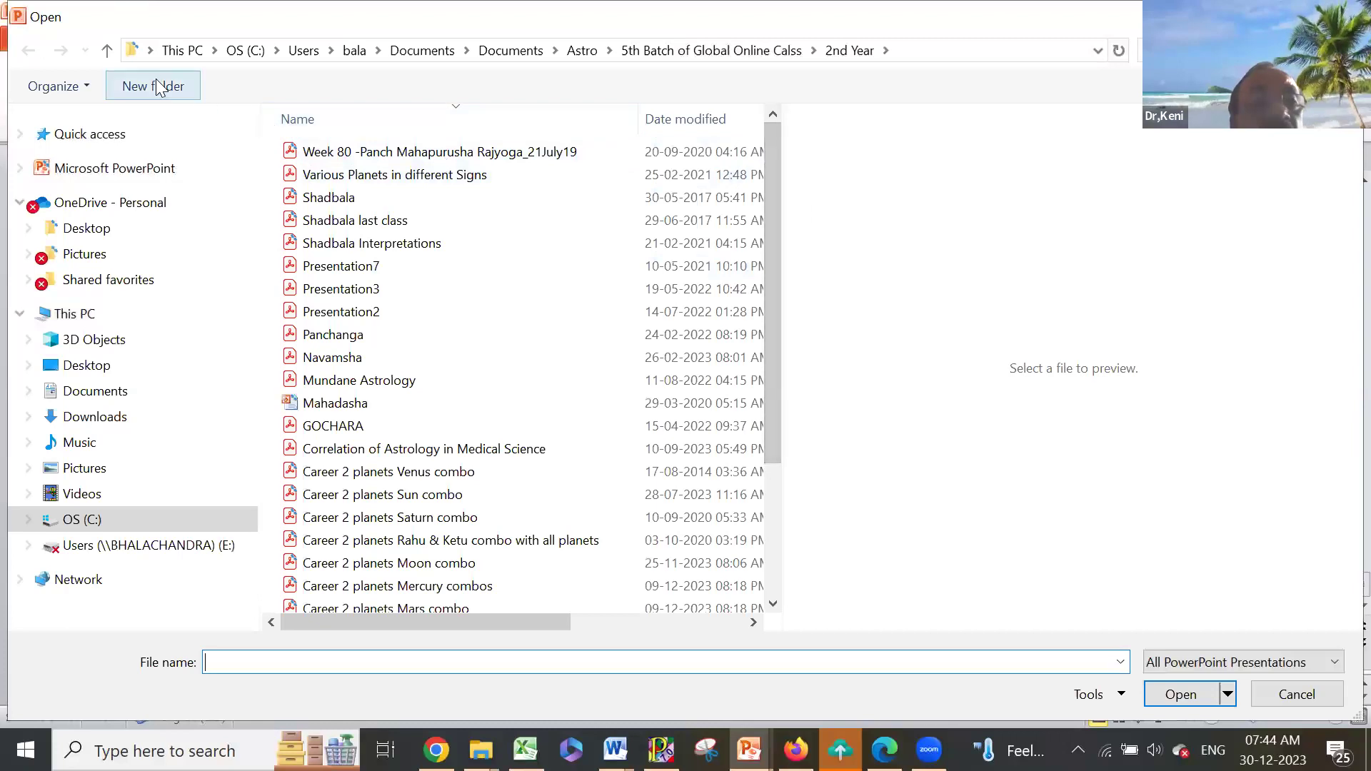
# - Browse up from 2nd Year, peek into the 3rd year folder, then return to Astro
pyautogui.click(106, 50)
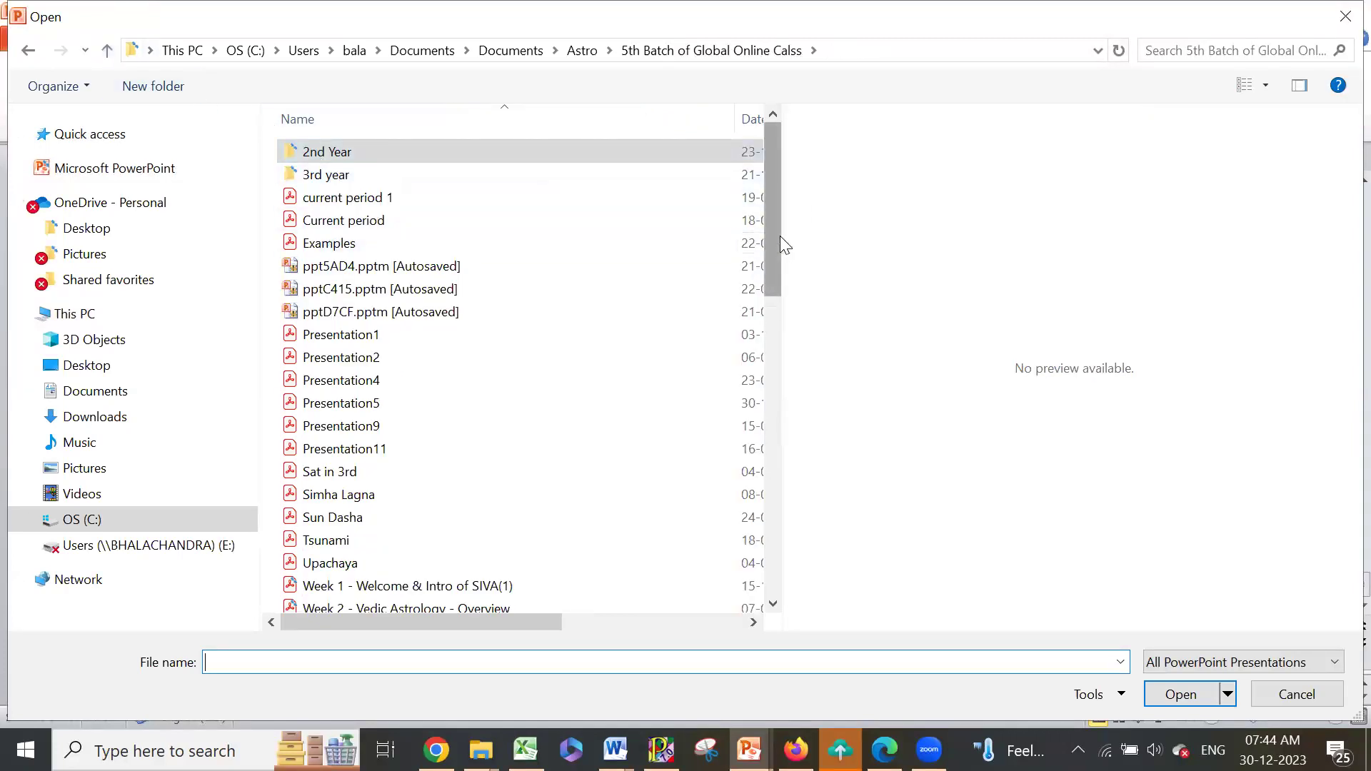
pyautogui.scroll(-13, 773, 243)
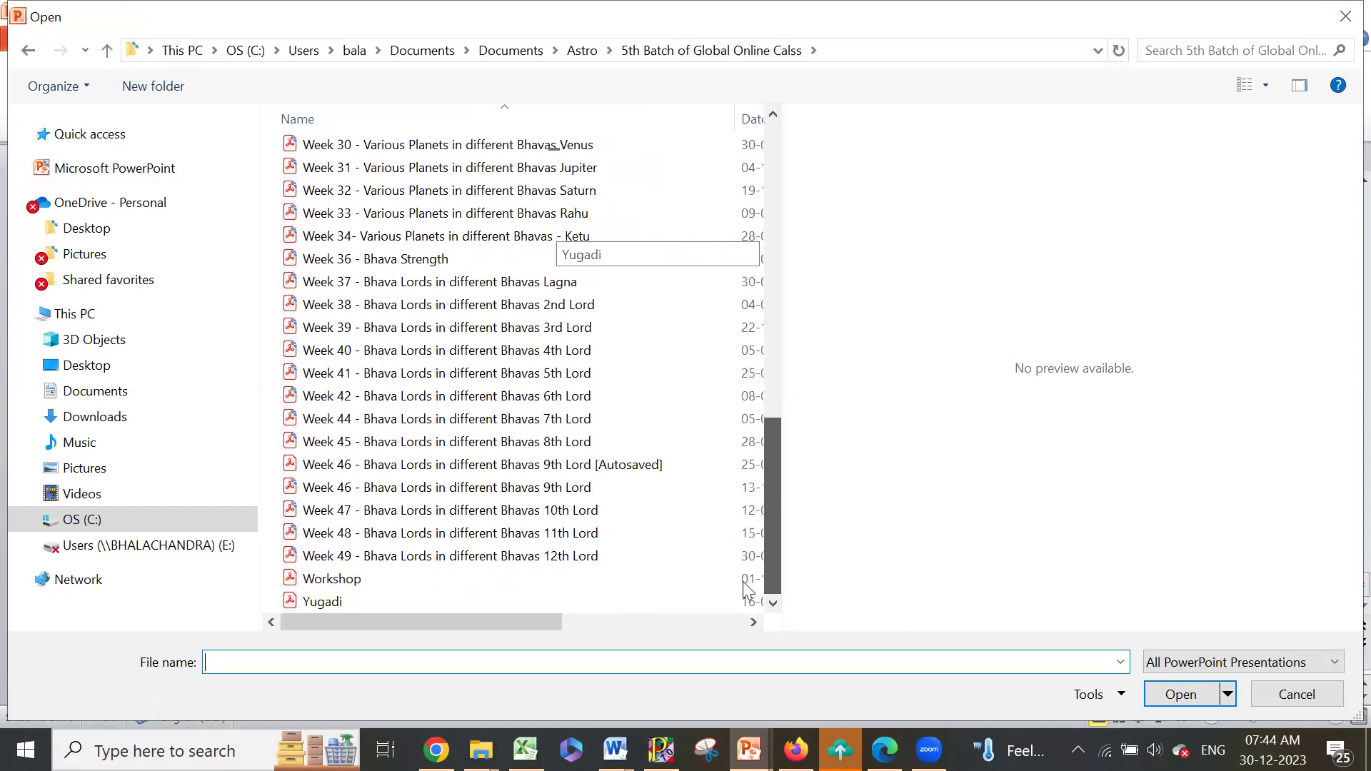
pyautogui.moveTo(772, 543); pyautogui.dragTo(780, 193)
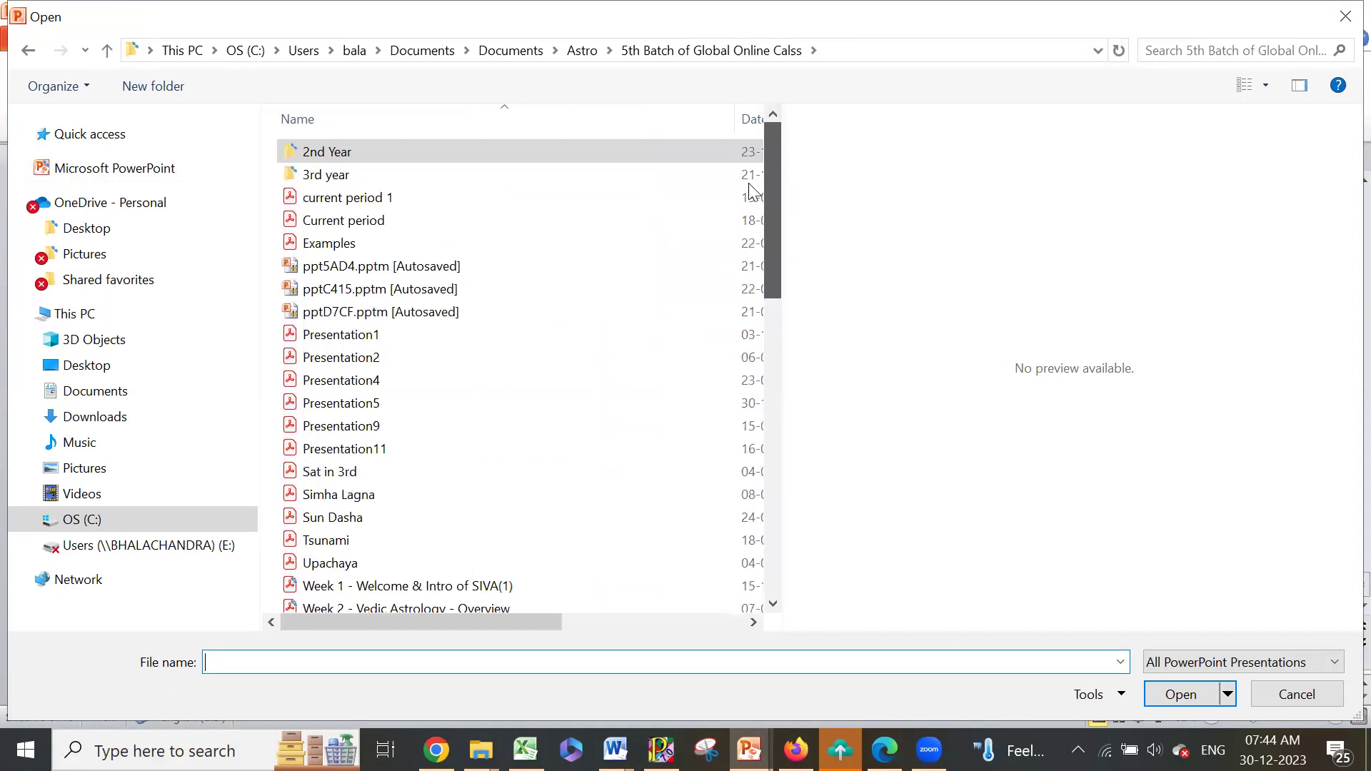
pyautogui.click(347, 177)
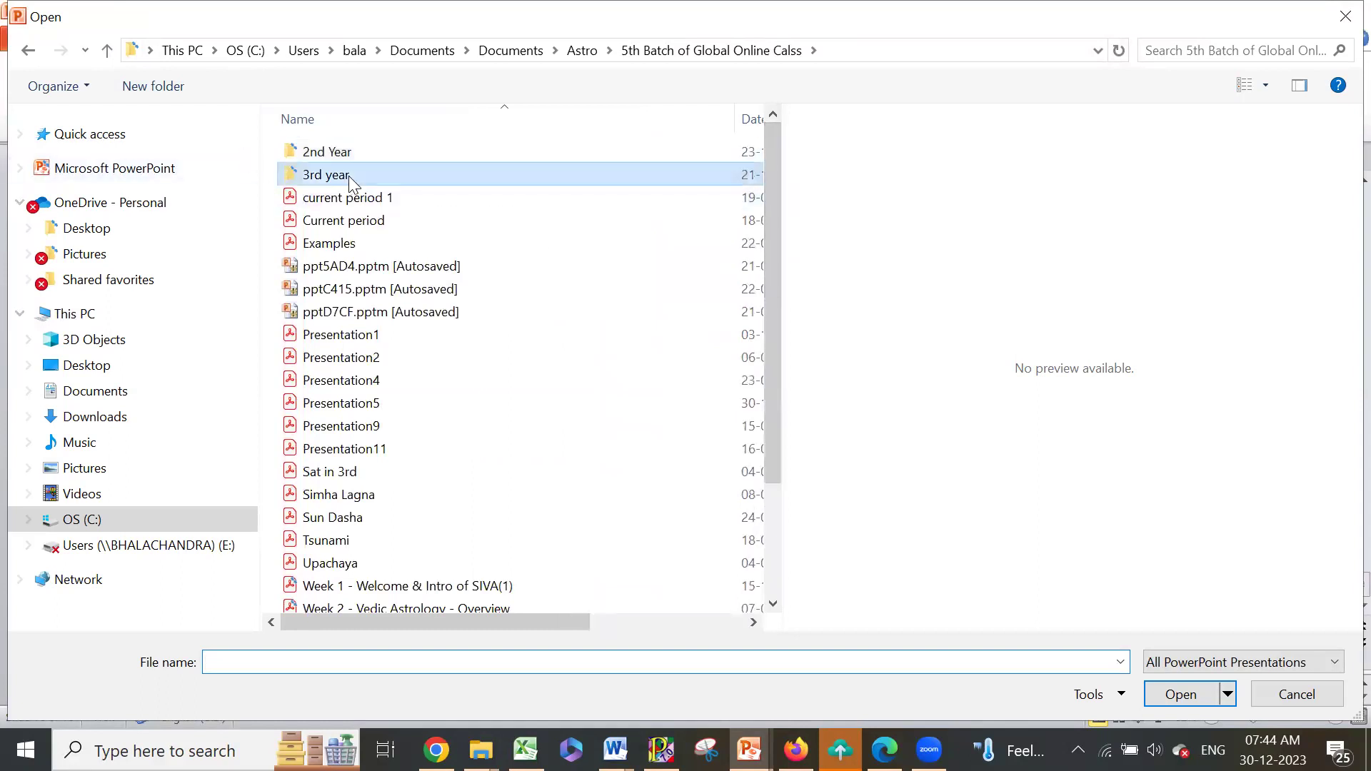
pyautogui.doubleClick(348, 176)
pyautogui.moveTo(757, 224); pyautogui.dragTo(767, 149)
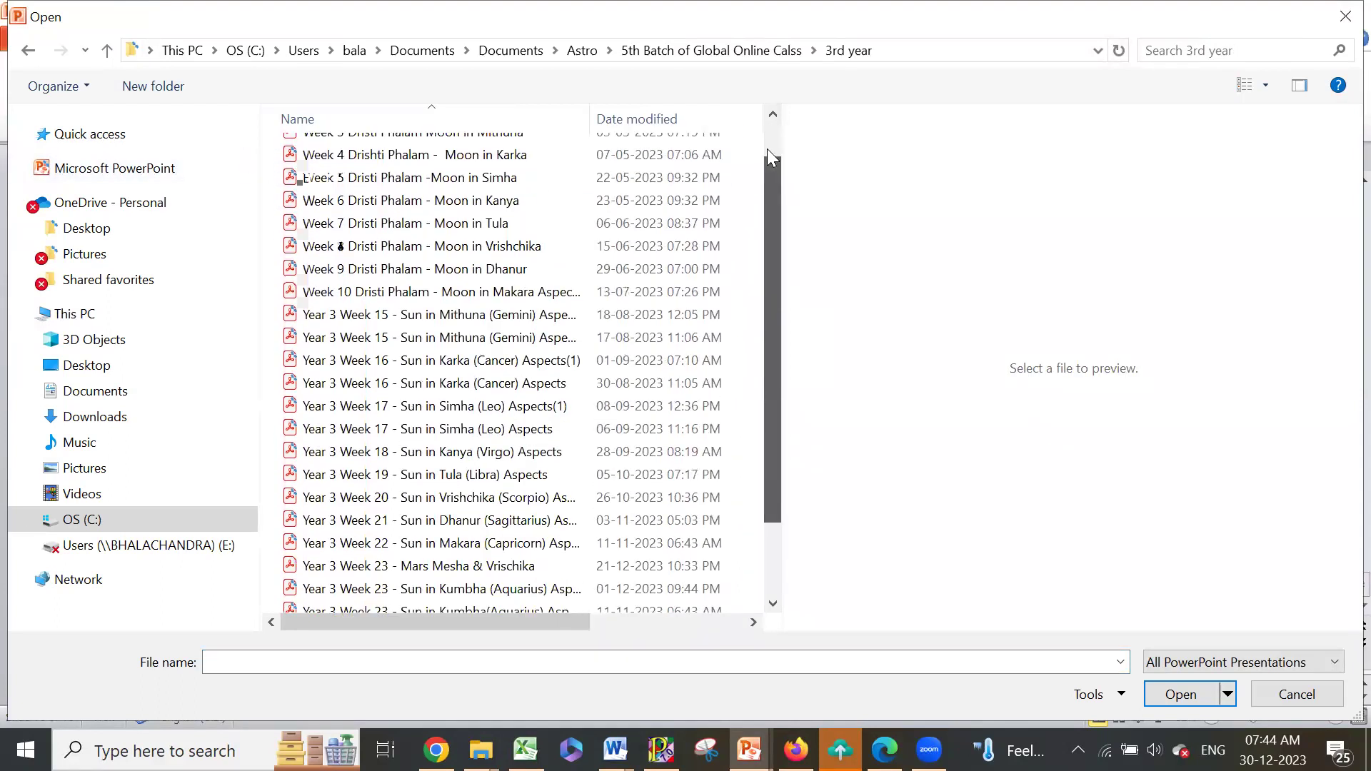
pyautogui.click(107, 51)
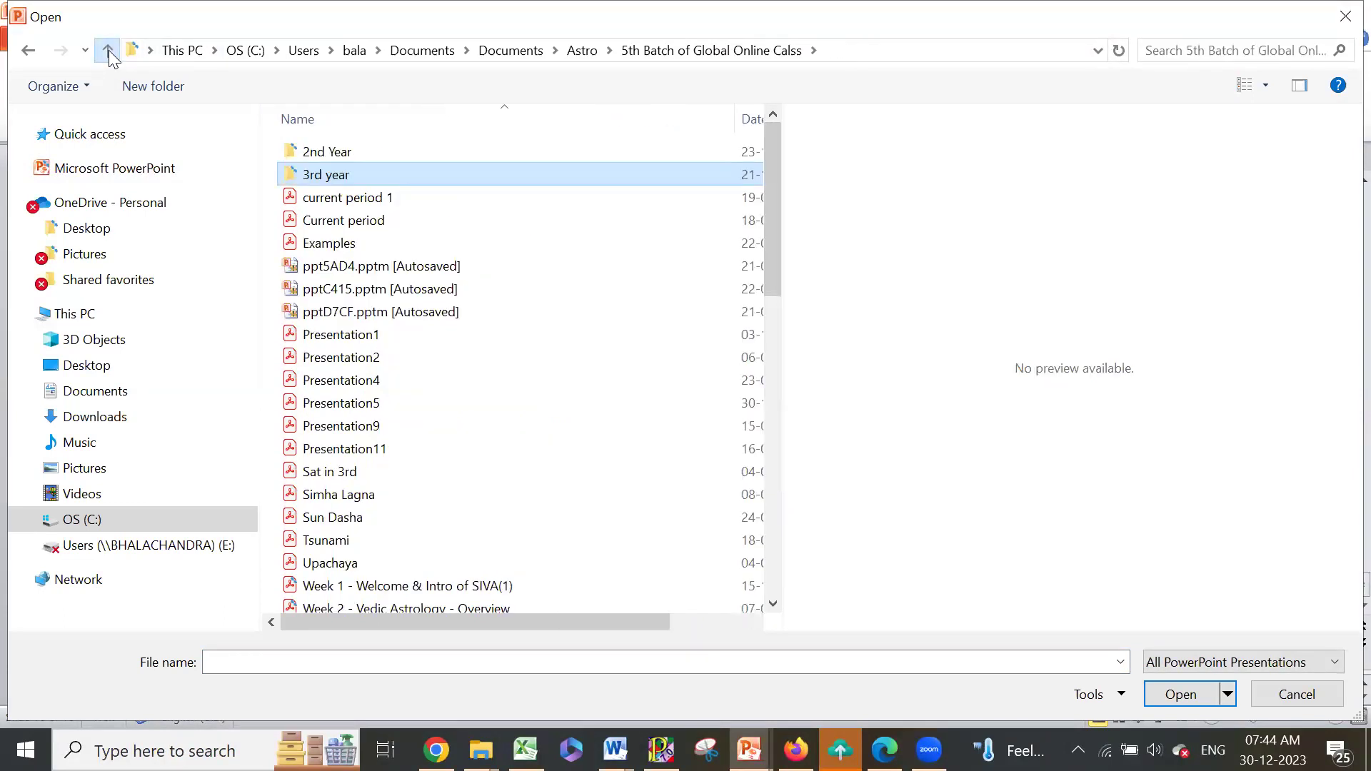
pyautogui.click(108, 50)
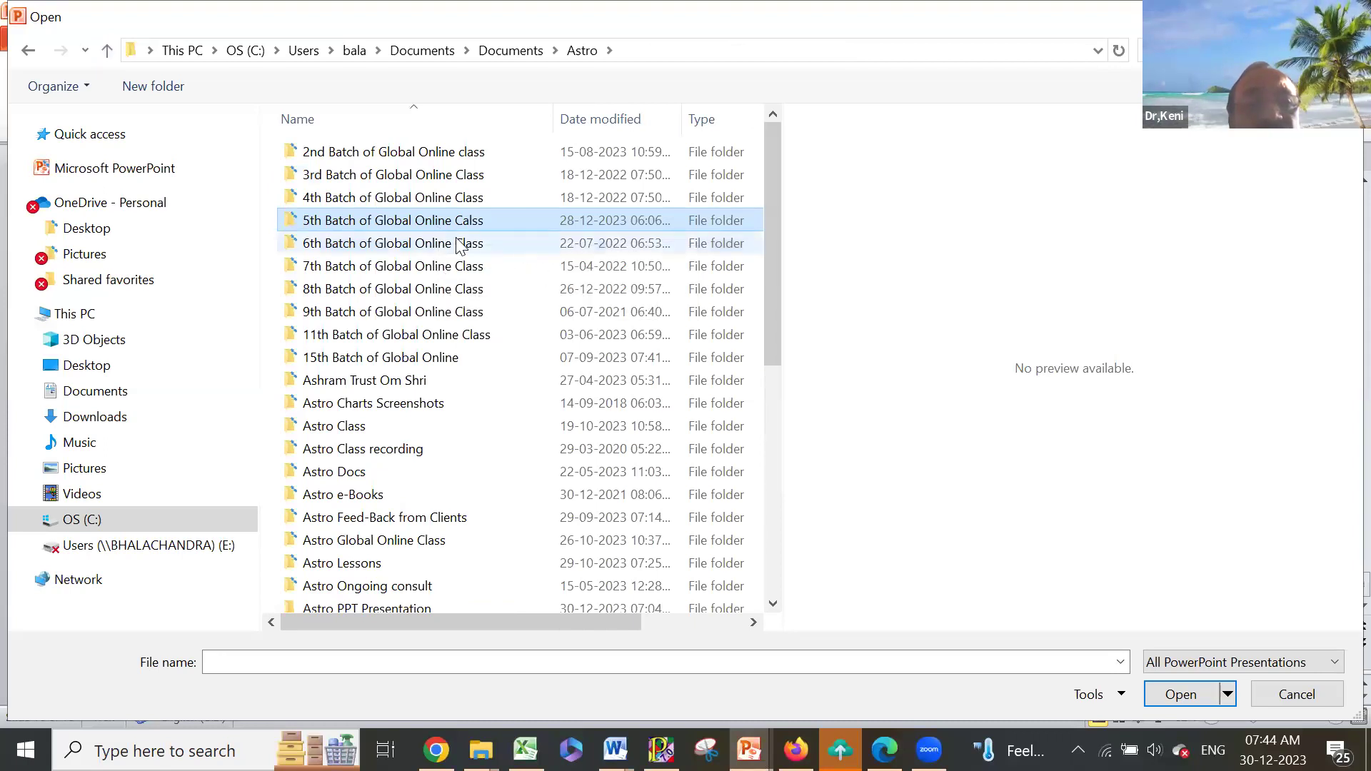
pyautogui.moveTo(771, 266); pyautogui.dragTo(790, 397)
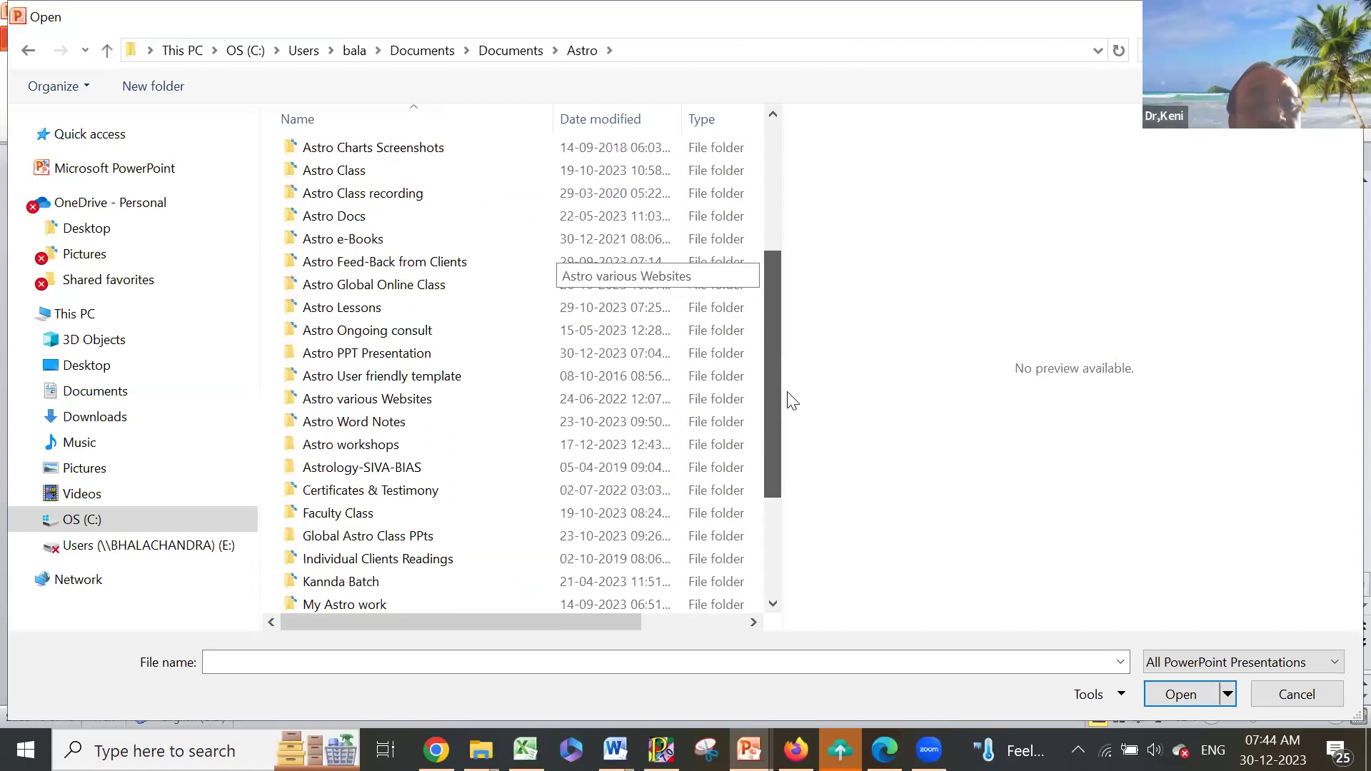
# - Open the Yogas presentation from the Astro PPT Presentation folder
pyautogui.doubleClick(431, 357)
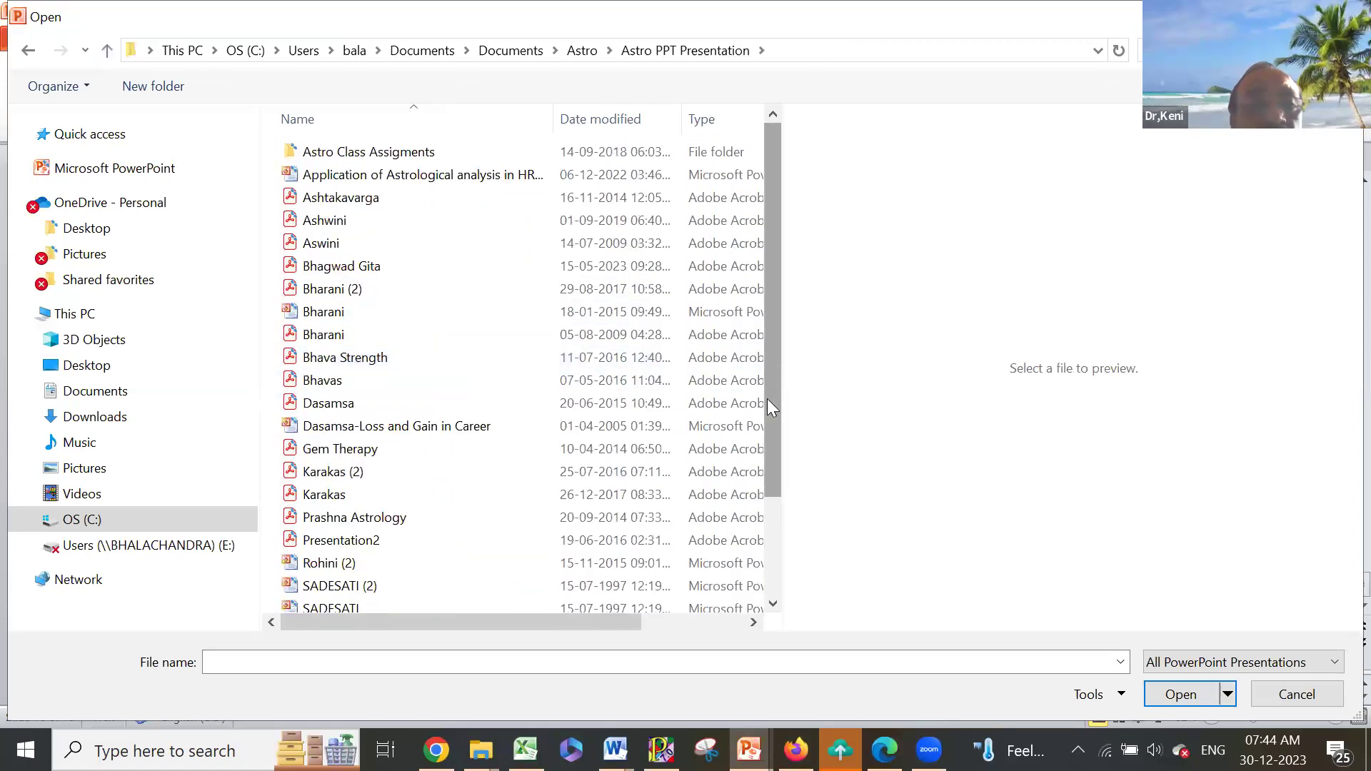
pyautogui.scroll(-2, 767, 398)
pyautogui.click(338, 606)
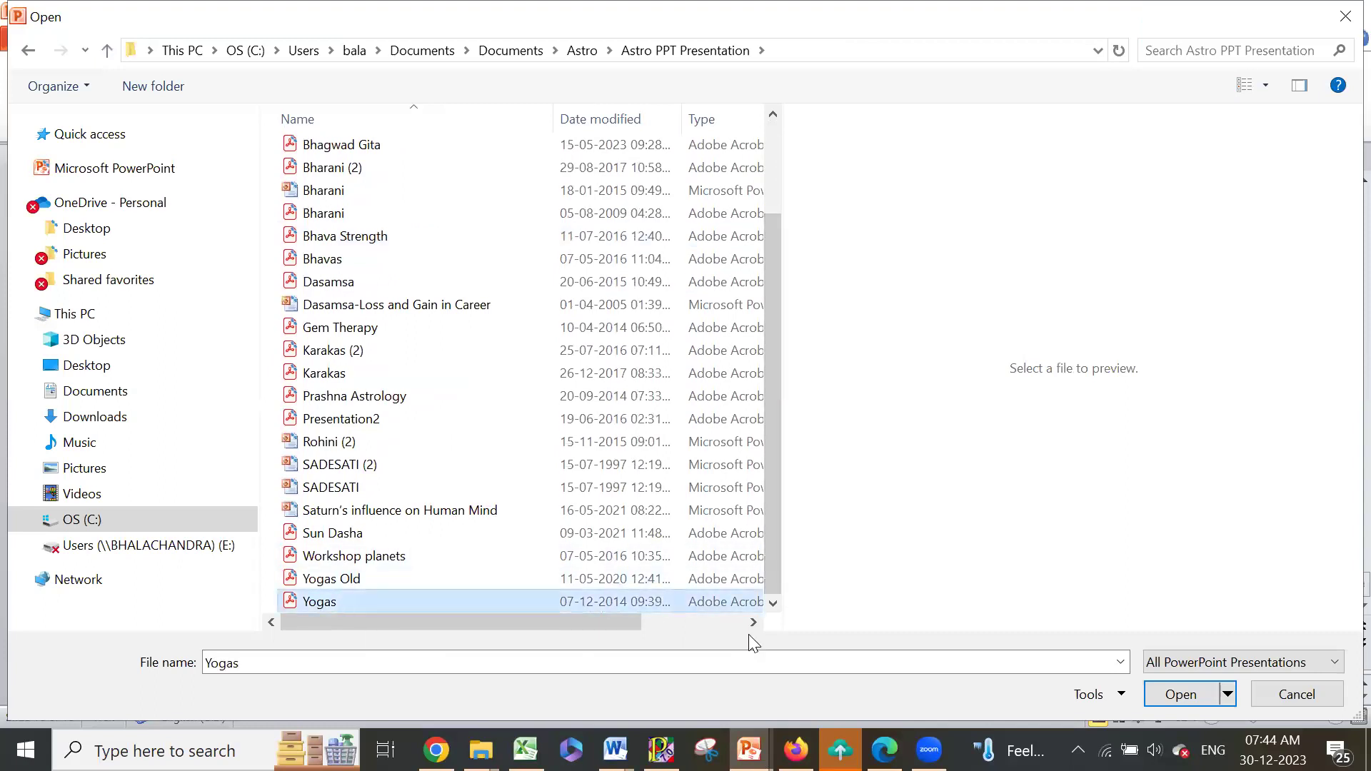
pyautogui.click(1182, 693)
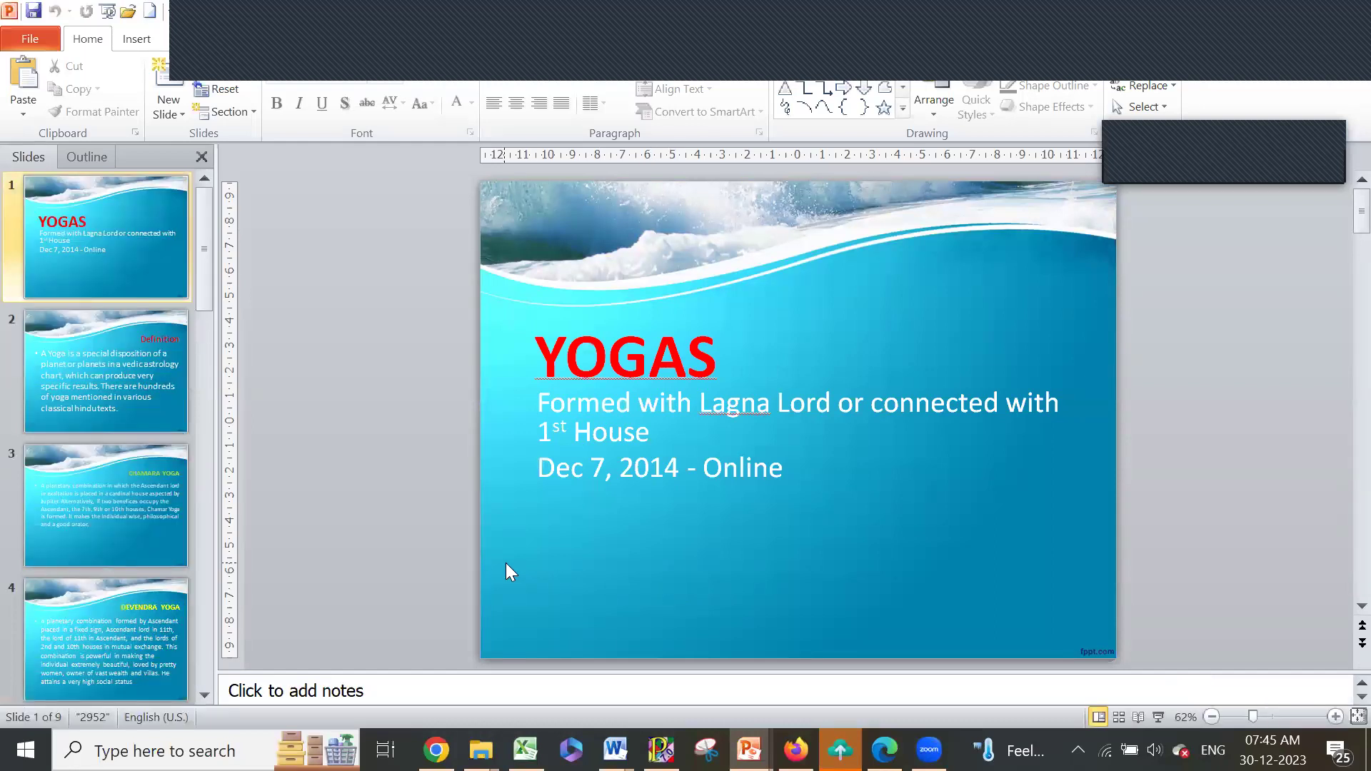
# - Browse the Yogas slides: Definition, Chamara Yoga and Devendra Yoga
pyautogui.click(135, 377)
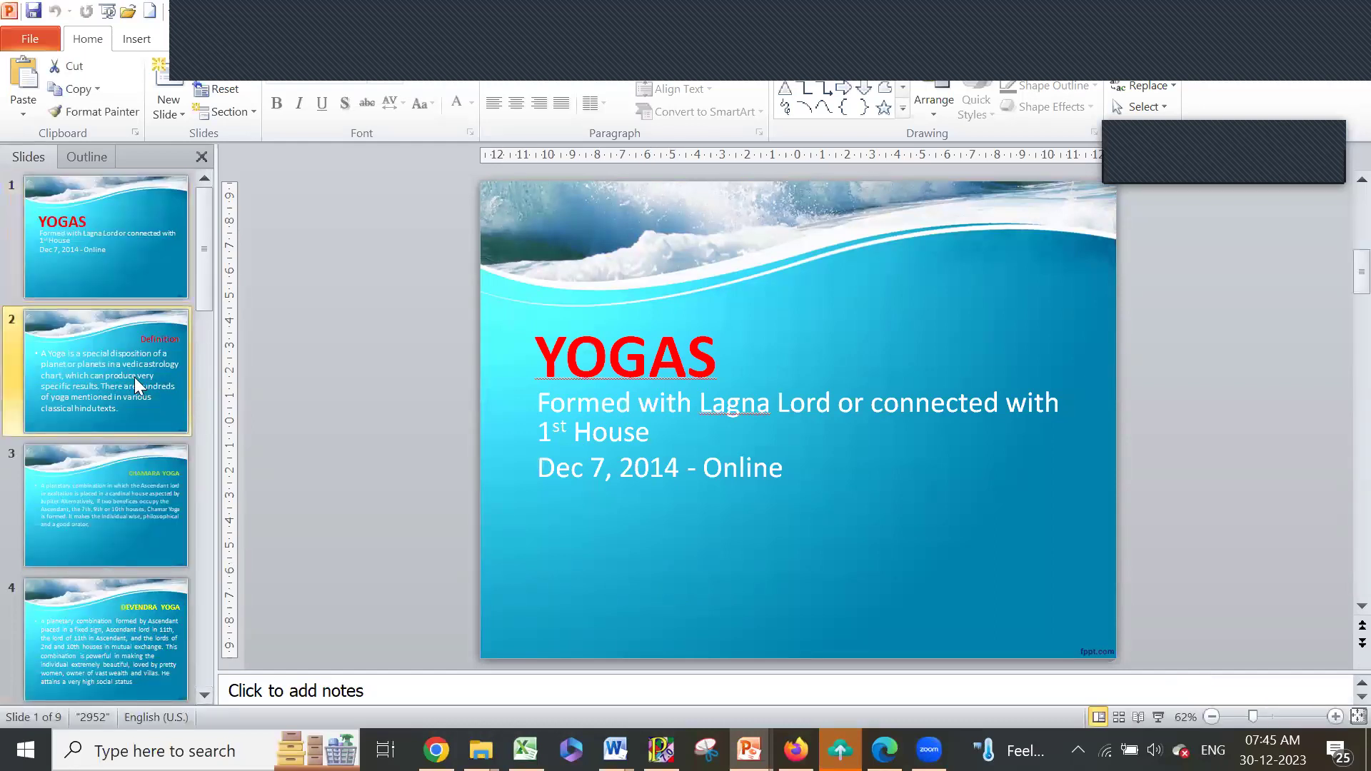
pyautogui.click(126, 487)
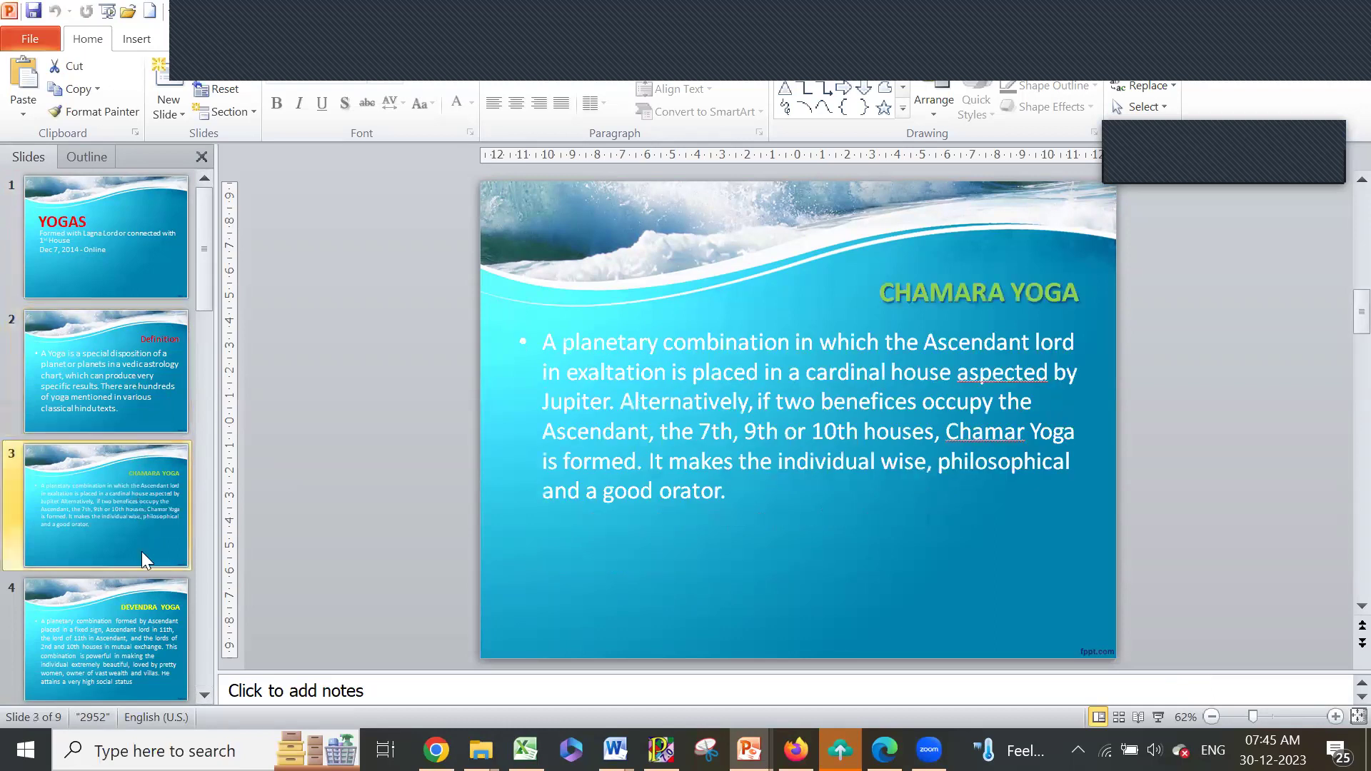
pyautogui.click(144, 622)
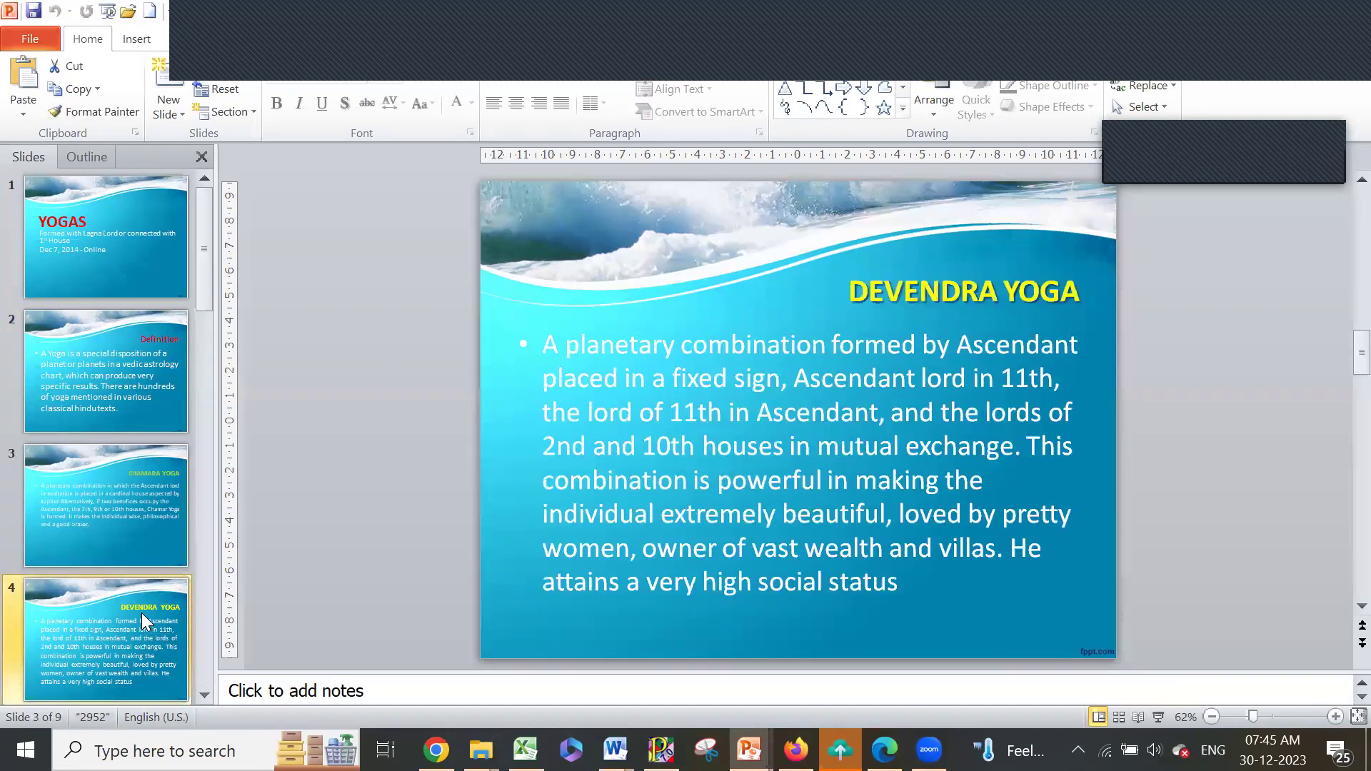
# - Leave the deck on Devendra Yoga and switch to the WhatsApp astrology batch chat
pyautogui.click(200, 693)
pyautogui.click(199, 693)
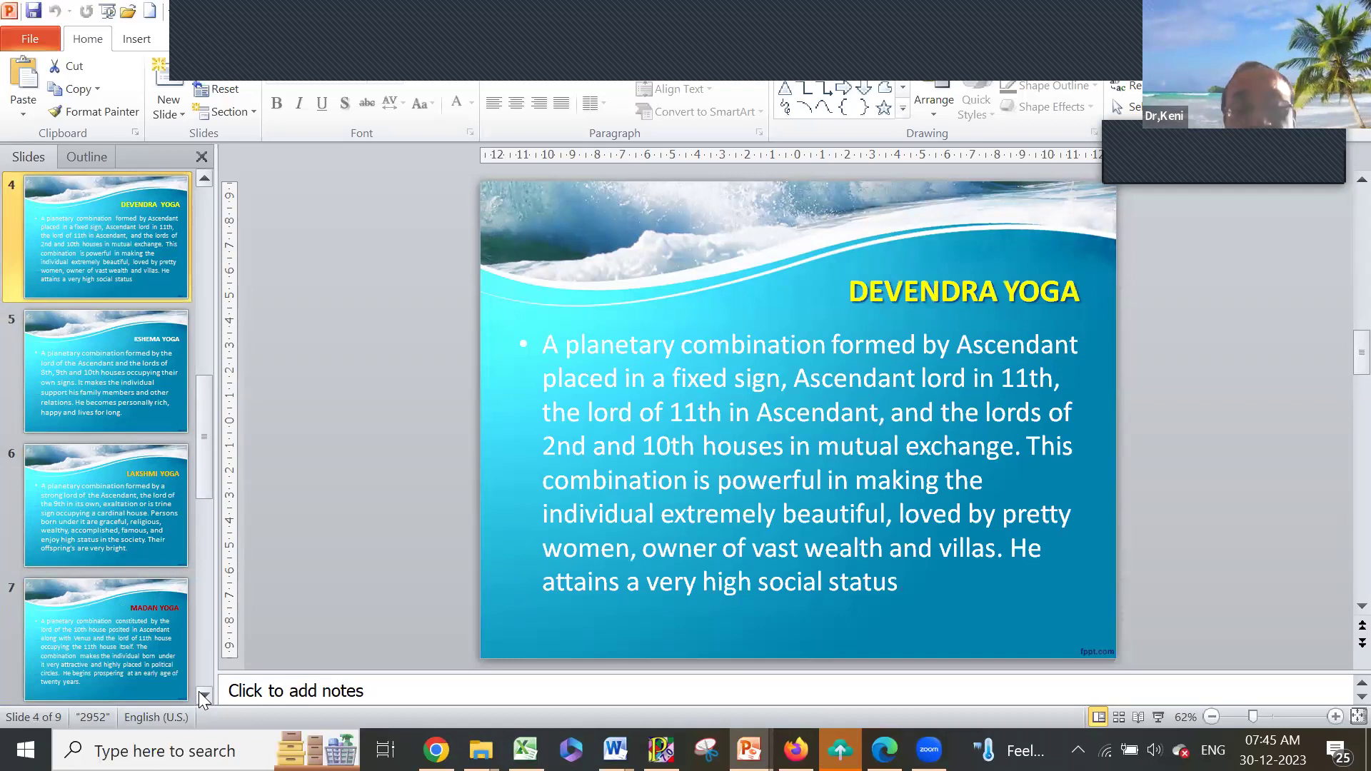
pyautogui.click(199, 693)
pyautogui.click(199, 694)
pyautogui.click(200, 694)
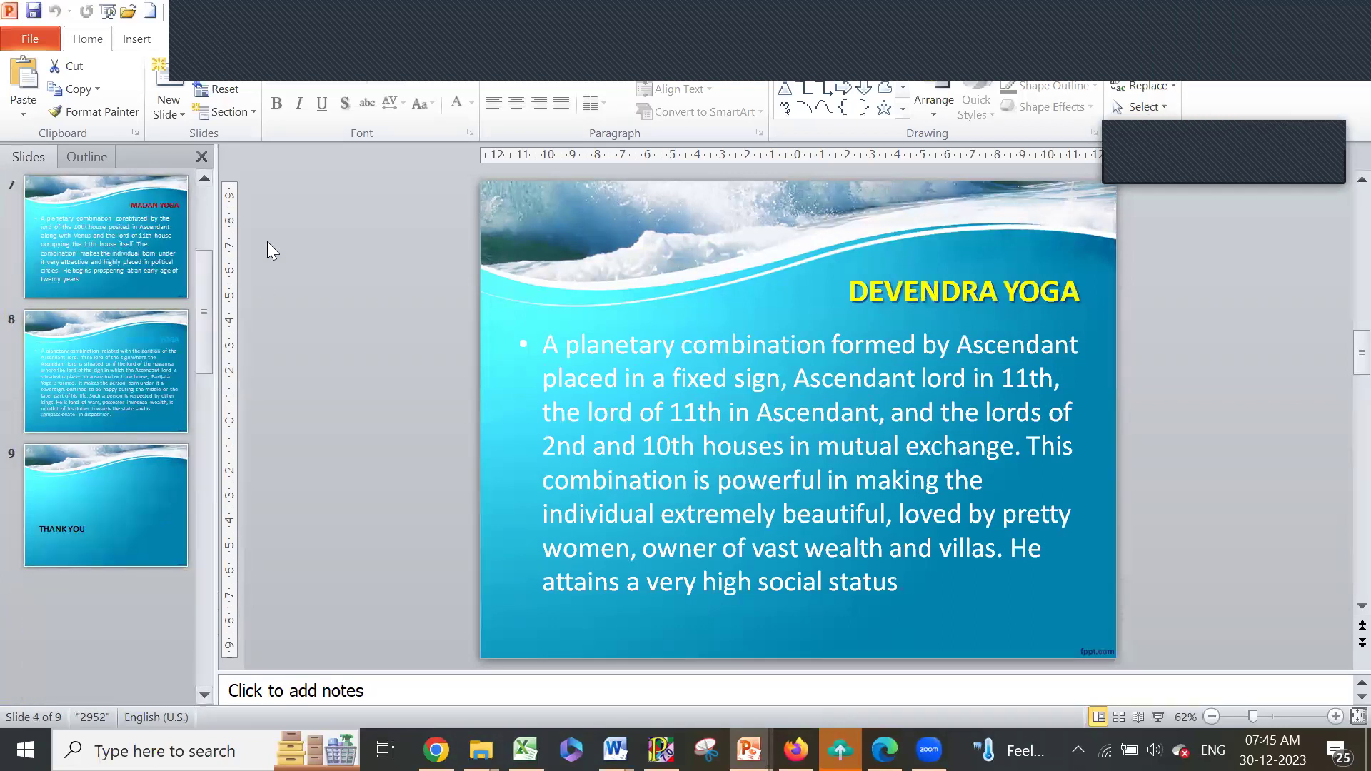
pyautogui.click(306, 241)
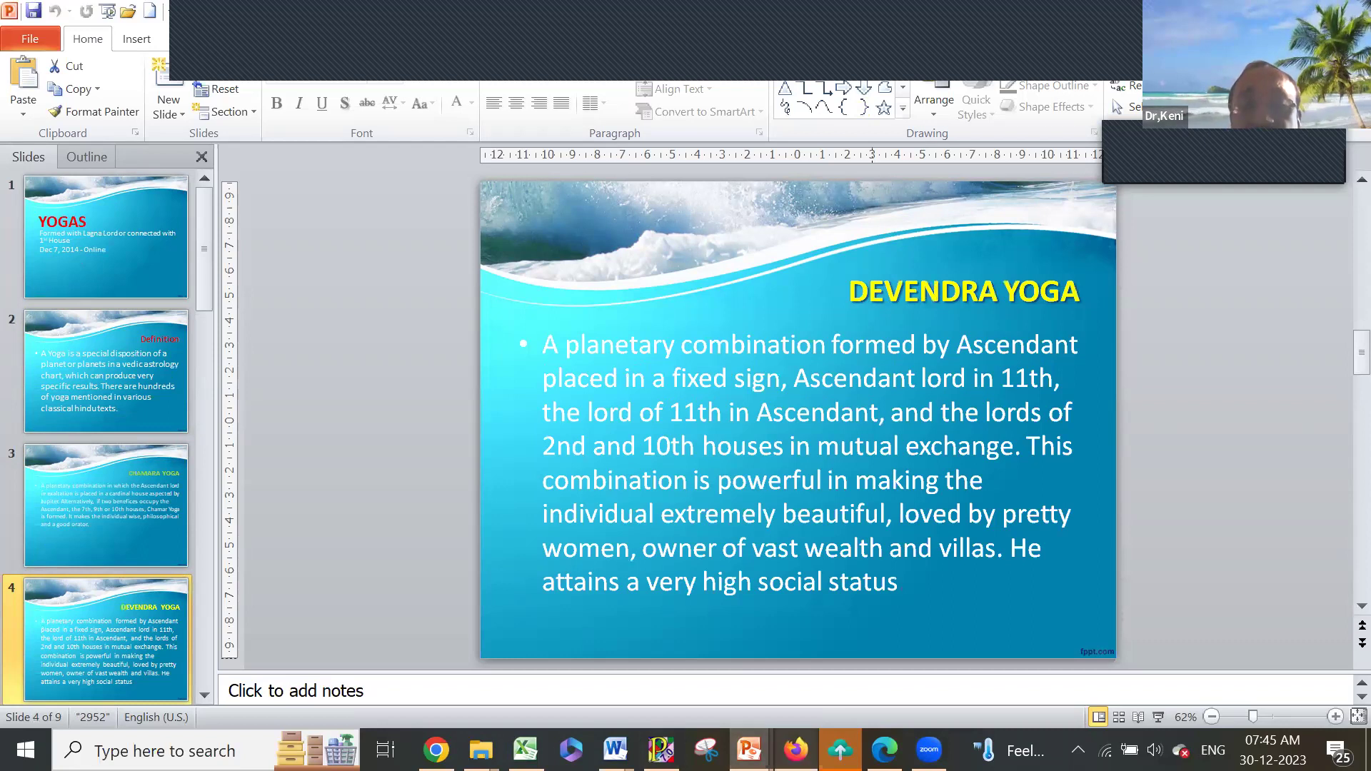
pyautogui.click(796, 750)
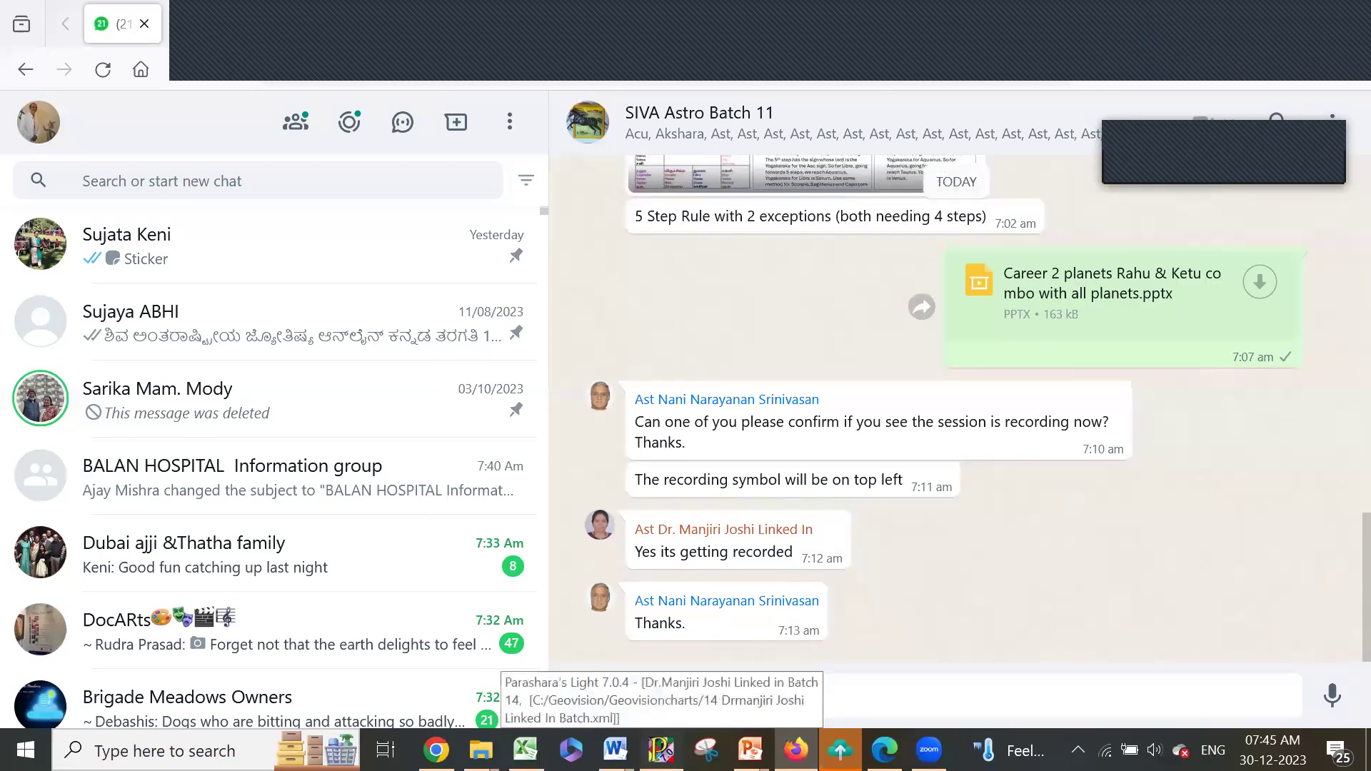
# - Switch to Parashara's Light and open its File menu
pyautogui.click(661, 750)
pyautogui.click(32, 39)
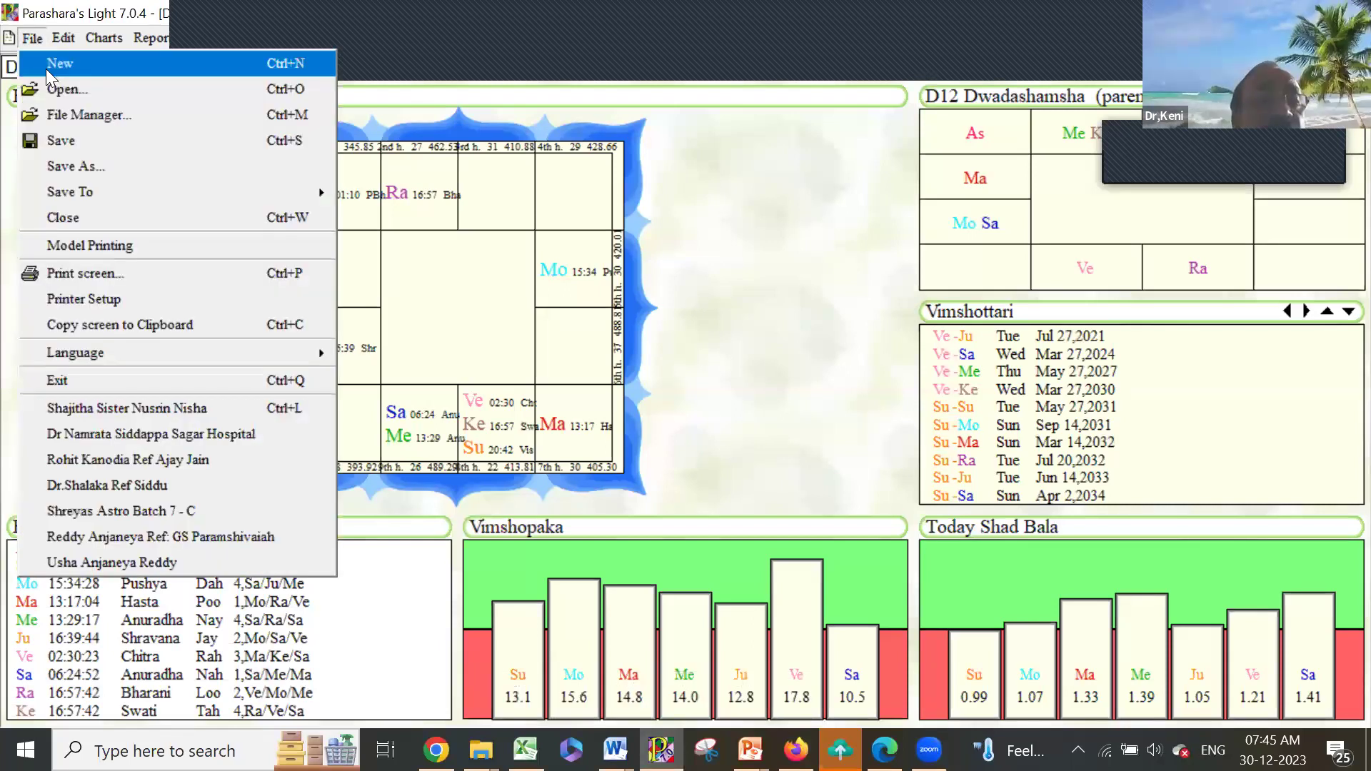
# - Start a new chart and enter the person's name in Data Entry
pyautogui.click(459, 229)
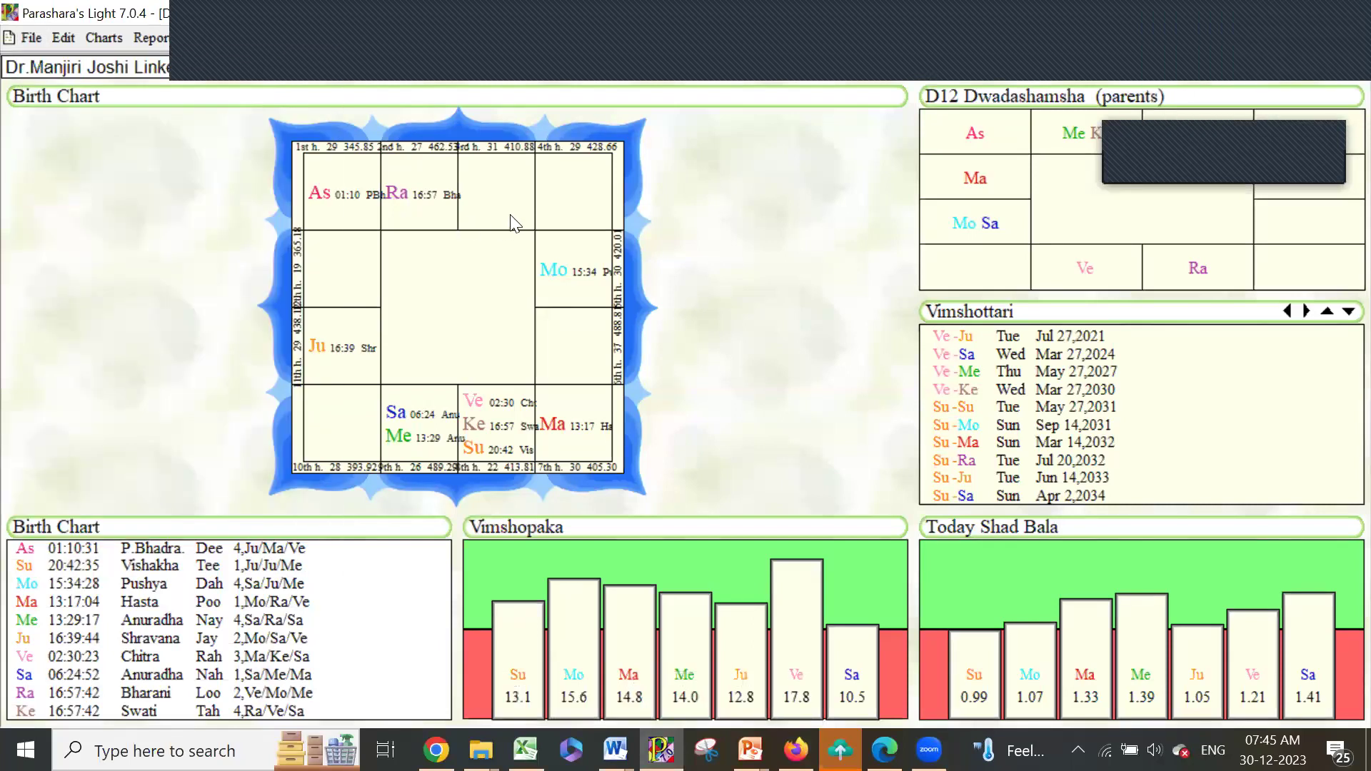
pyautogui.hotkey('ctrl', 'n')
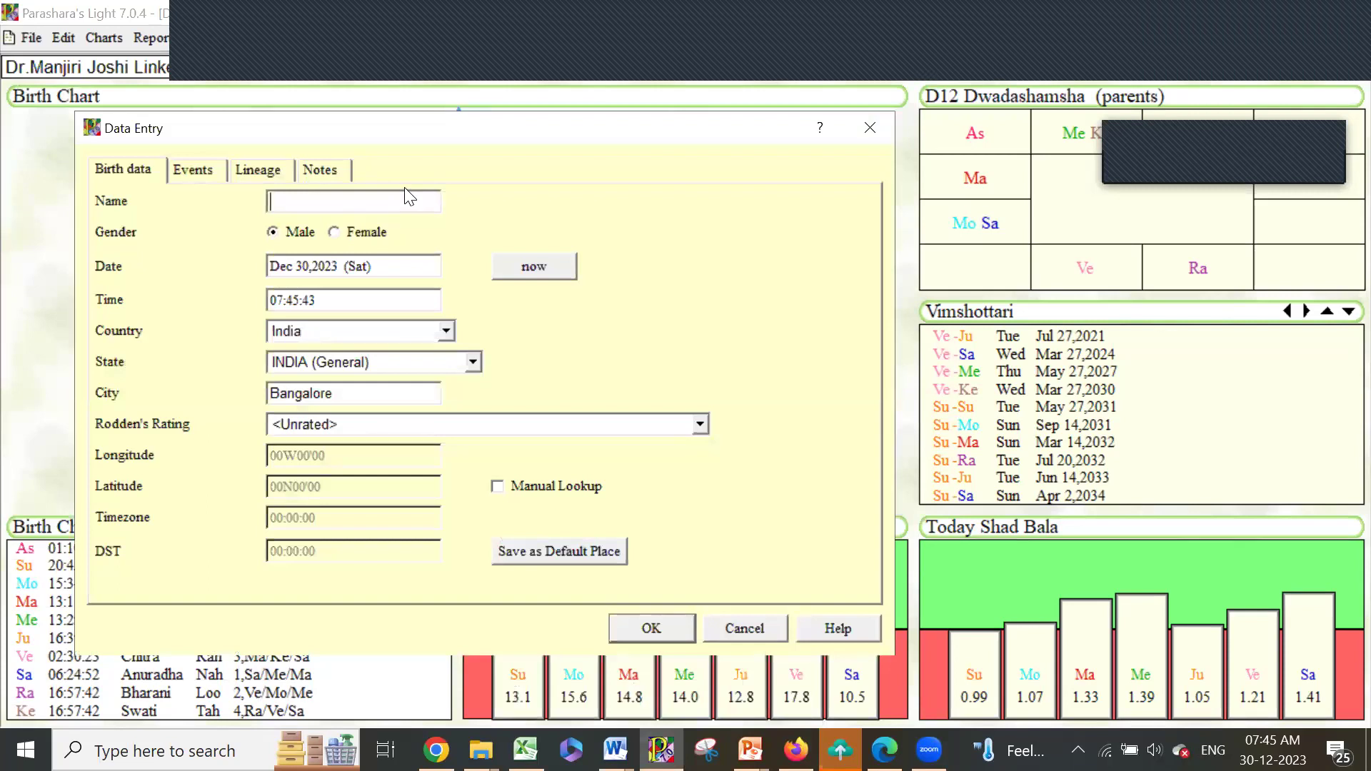
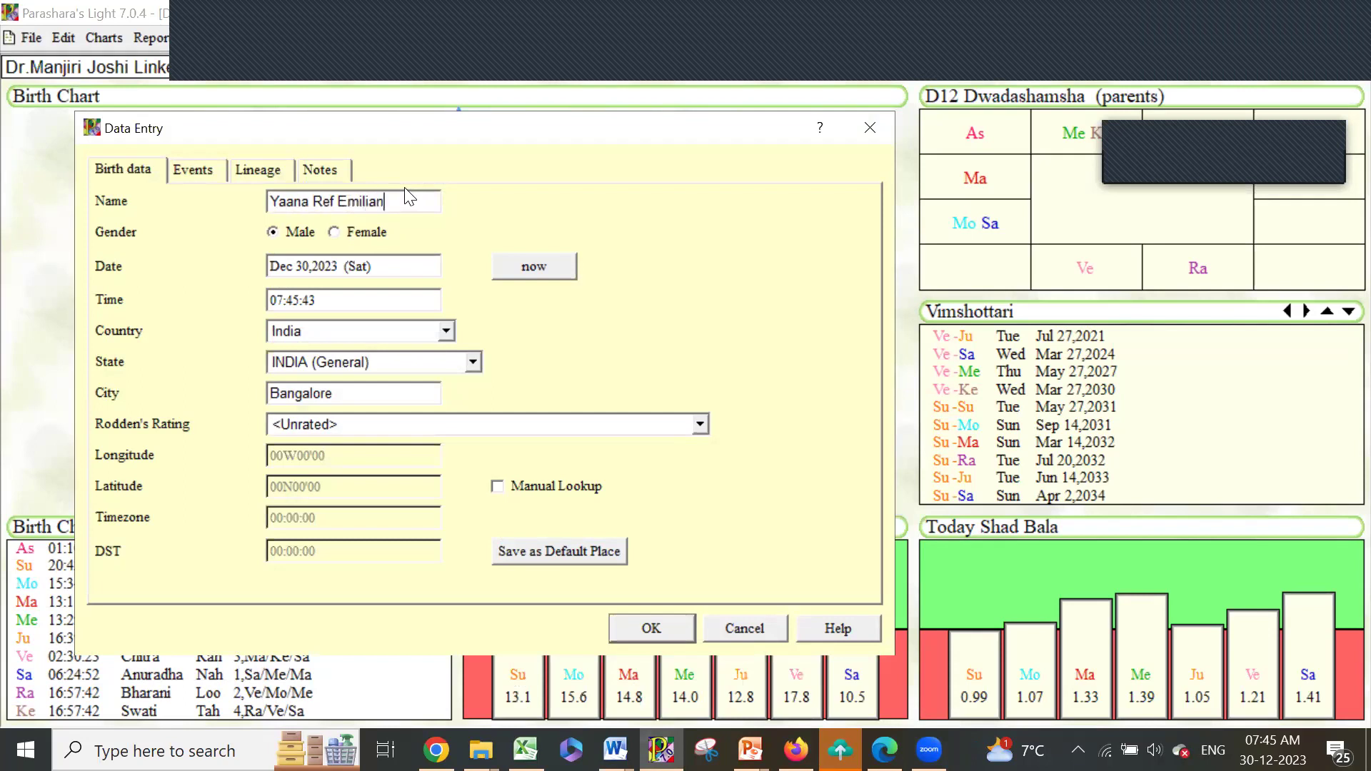
pyautogui.write(' Batch 11')
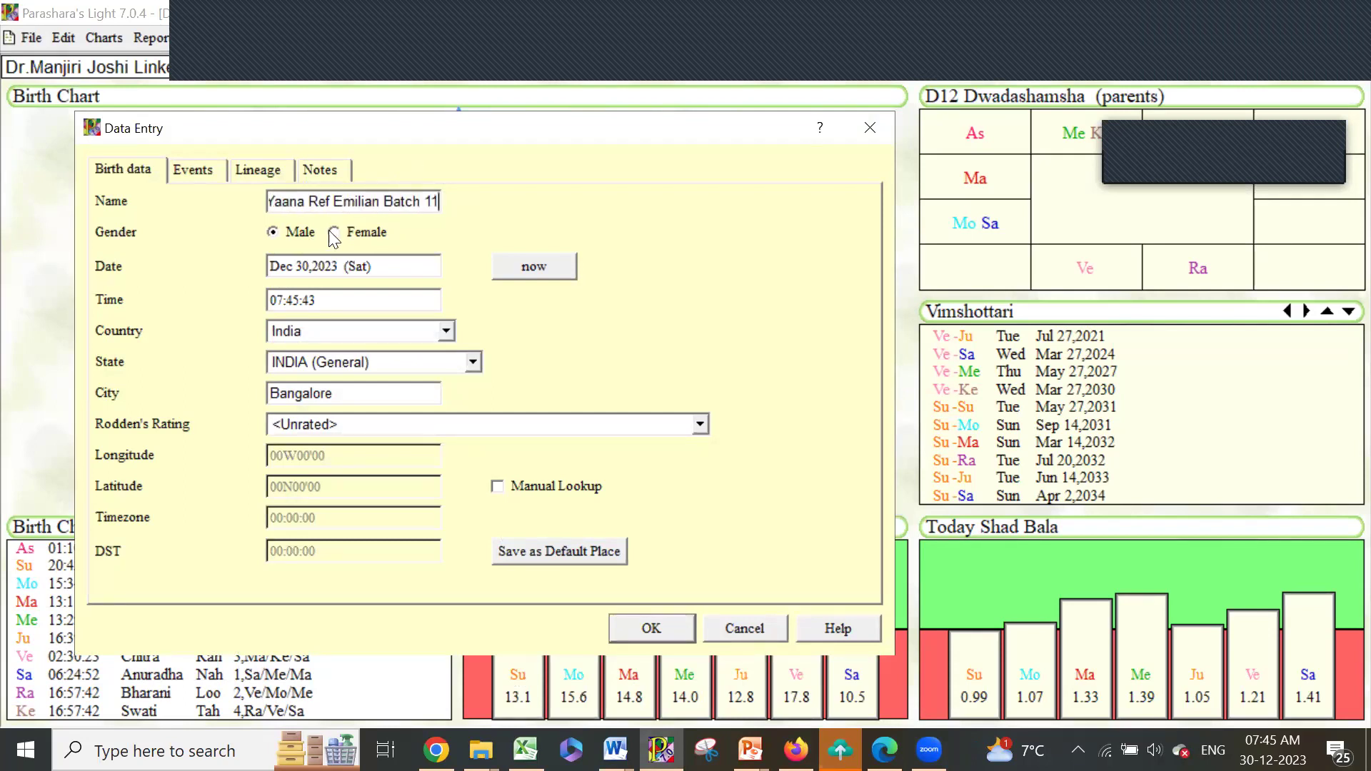
# - Set the birth date to Oct 4, 1986 and time to 18:50:00
pyautogui.moveTo(343, 262); pyautogui.dragTo(270, 265)
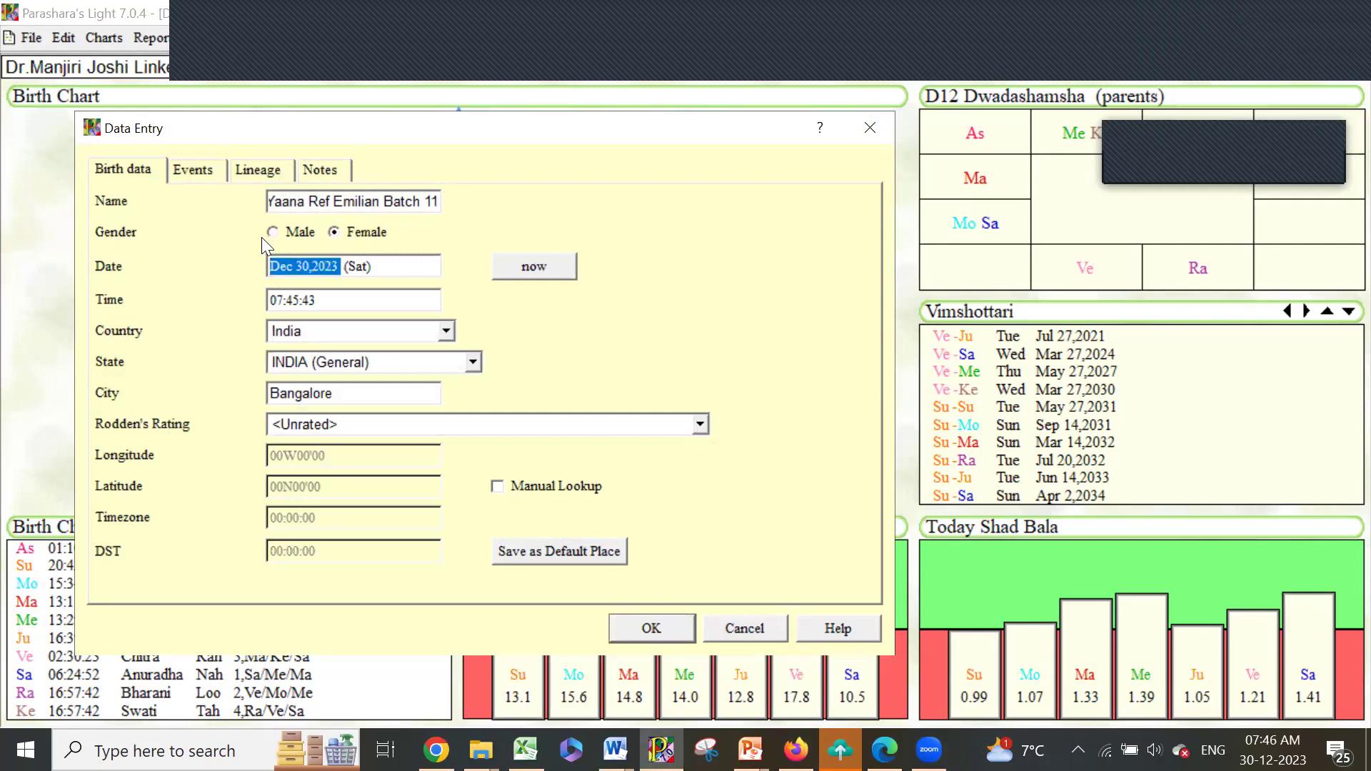
pyautogui.write('Oct 4')
pyautogui.write(',')
pyautogui.write('198')
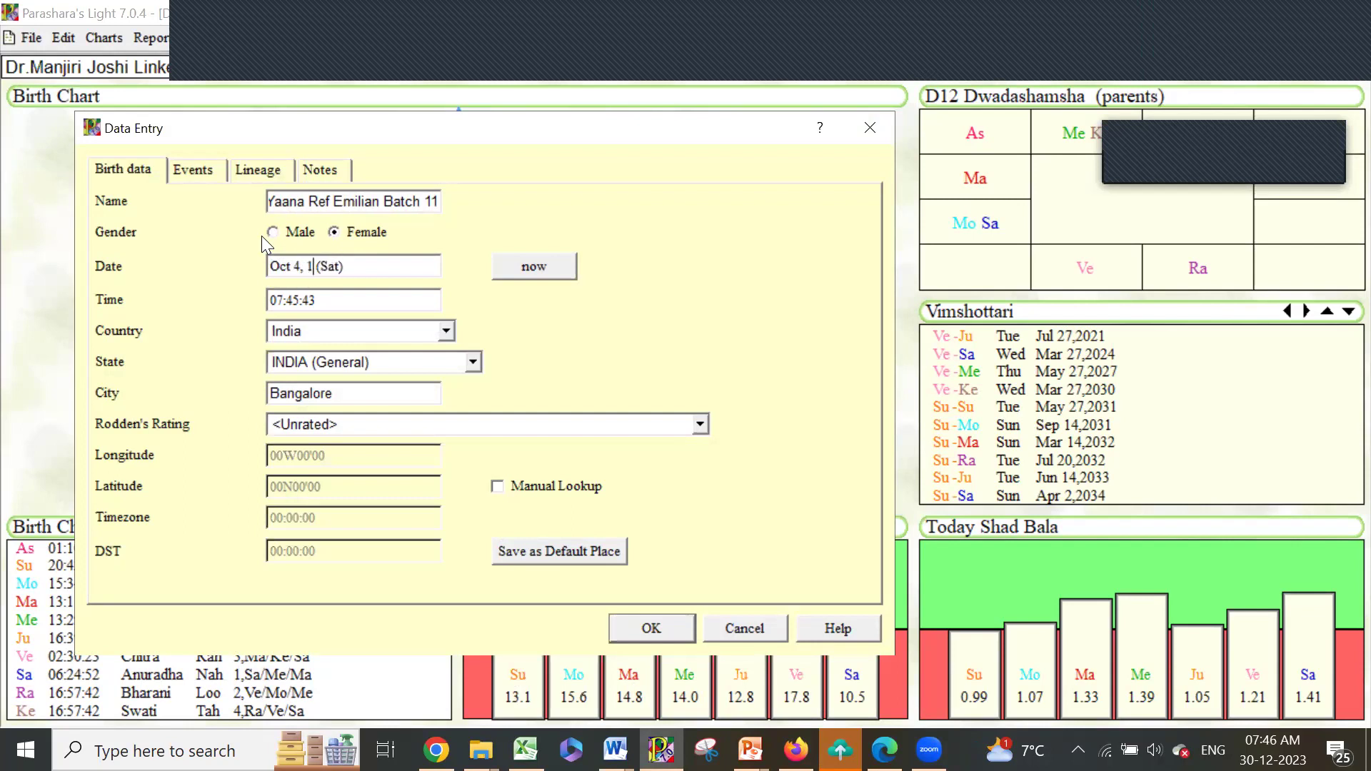
pyautogui.write('6')
pyautogui.press('Tab')
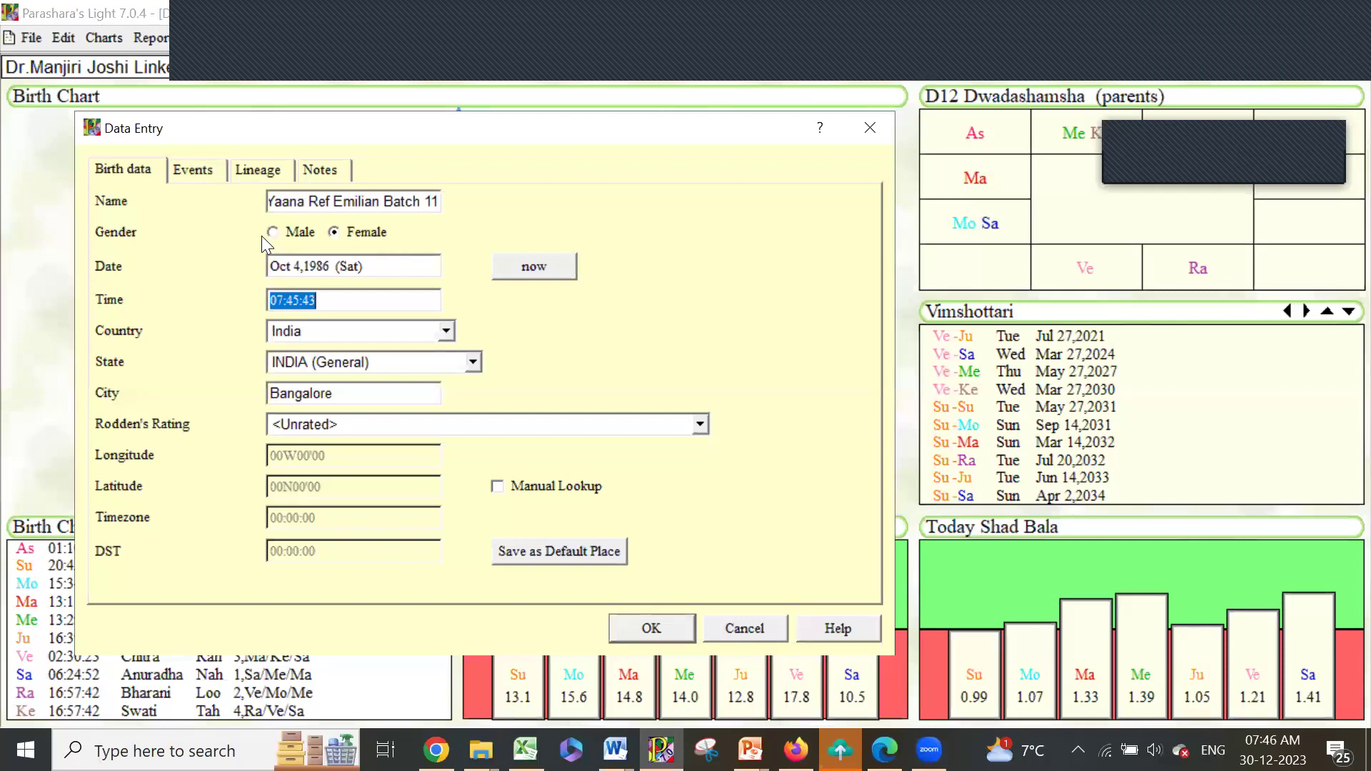
pyautogui.write('18.5')
pyautogui.press('Tab')
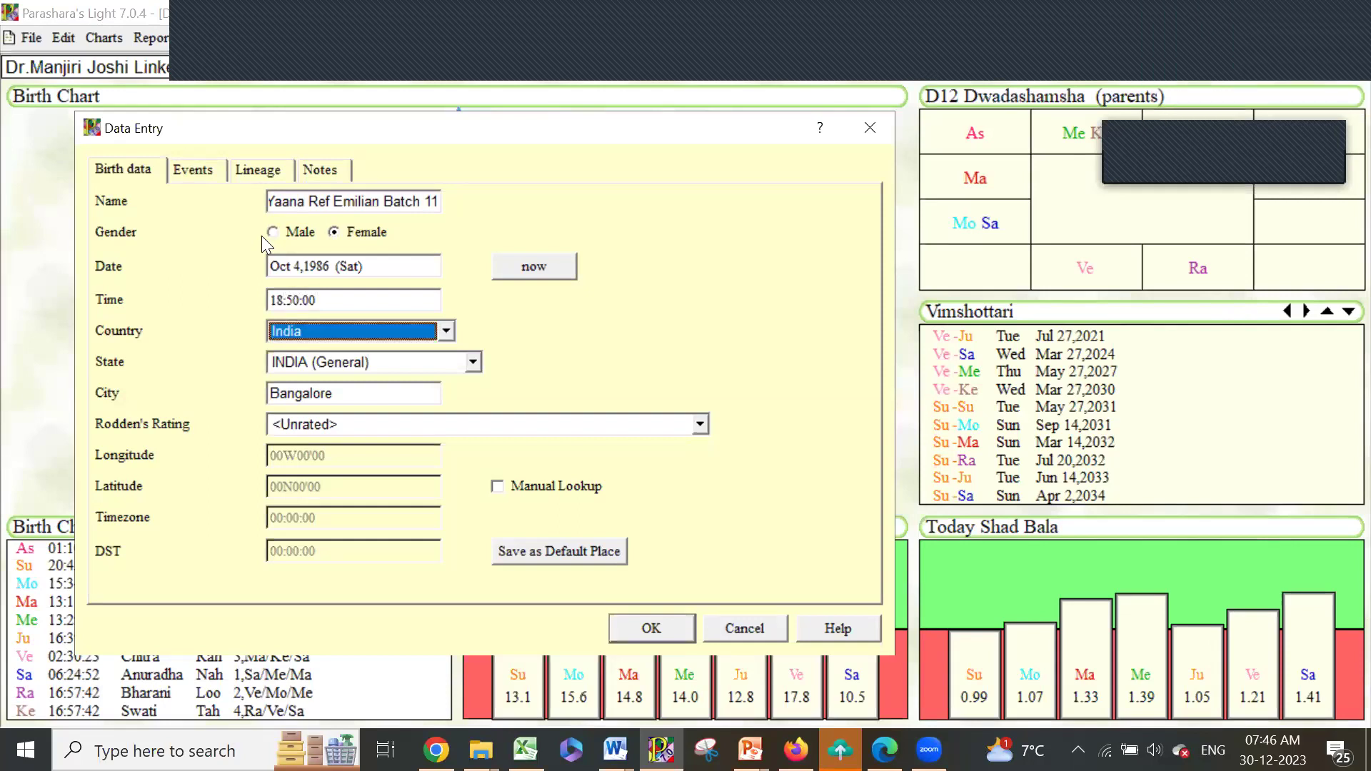
# - Choose Bulgaria as the birth country and select the existing city for replacement
pyautogui.click(445, 331)
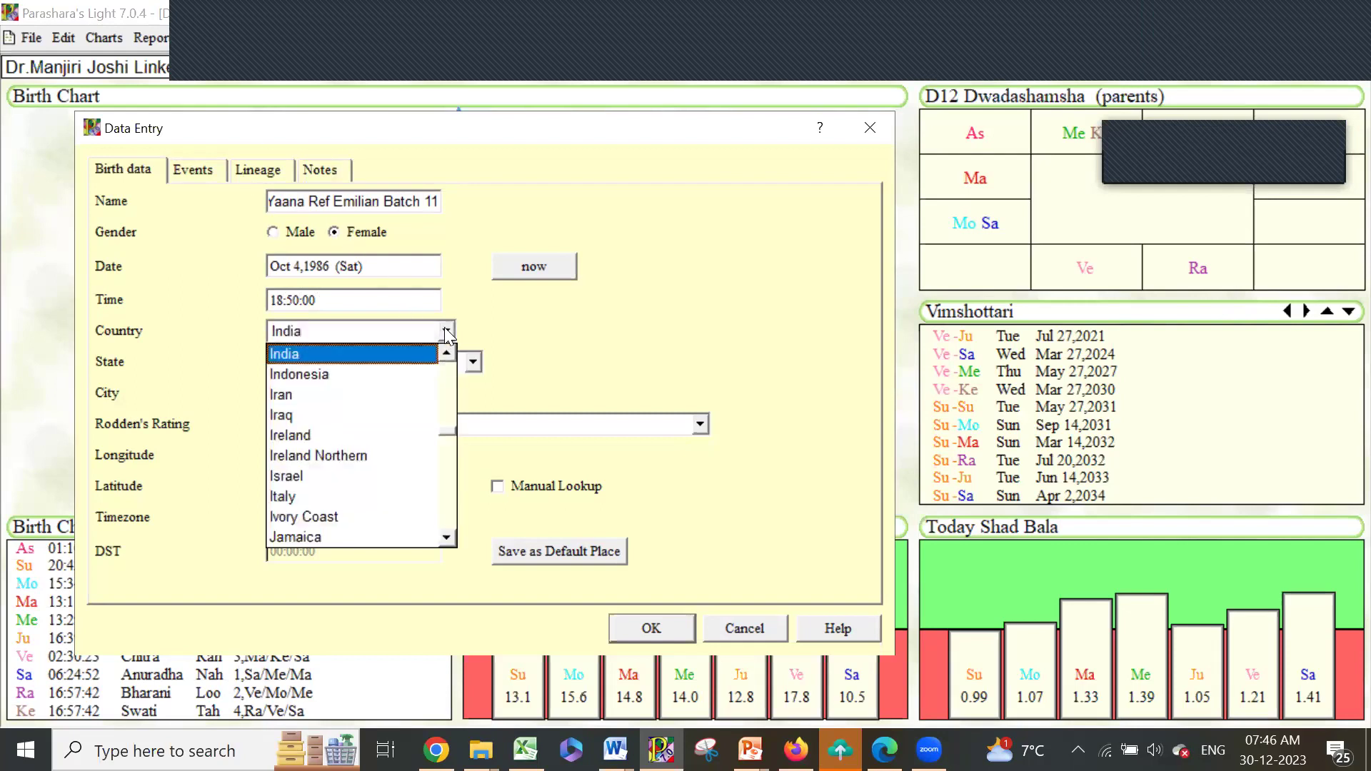
pyautogui.moveTo(446, 431); pyautogui.dragTo(448, 382)
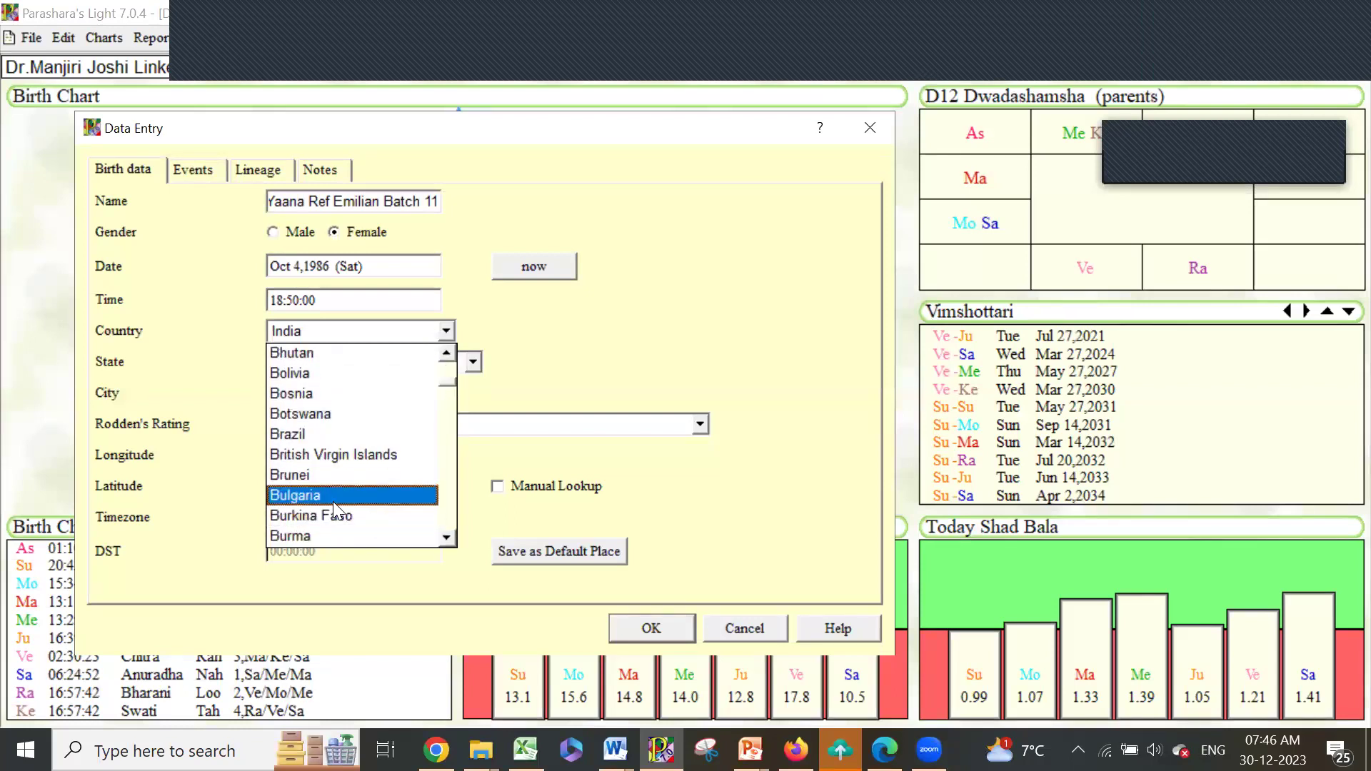
pyautogui.click(333, 497)
pyautogui.moveTo(361, 392); pyautogui.dragTo(257, 395)
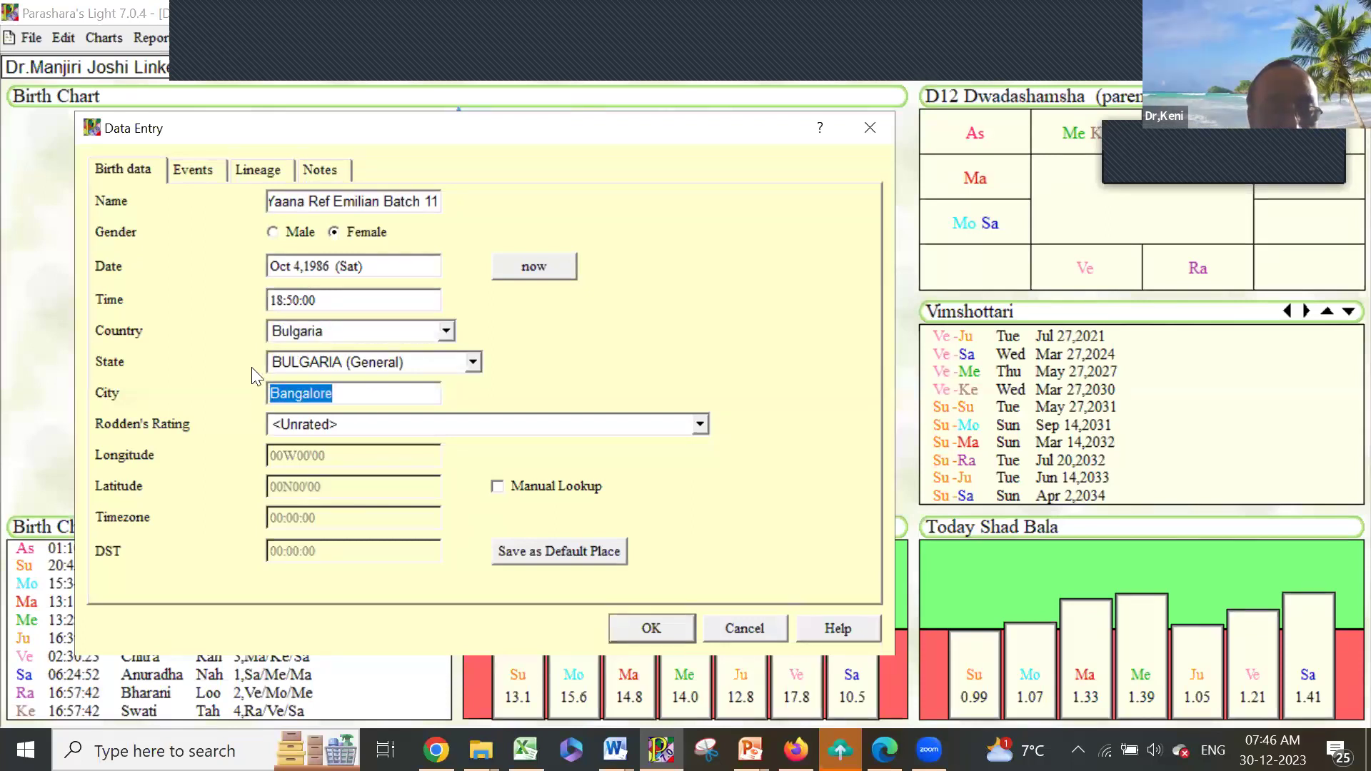
# - Enter Sofia as the birth city and calculate the new chart
pyautogui.write('S')
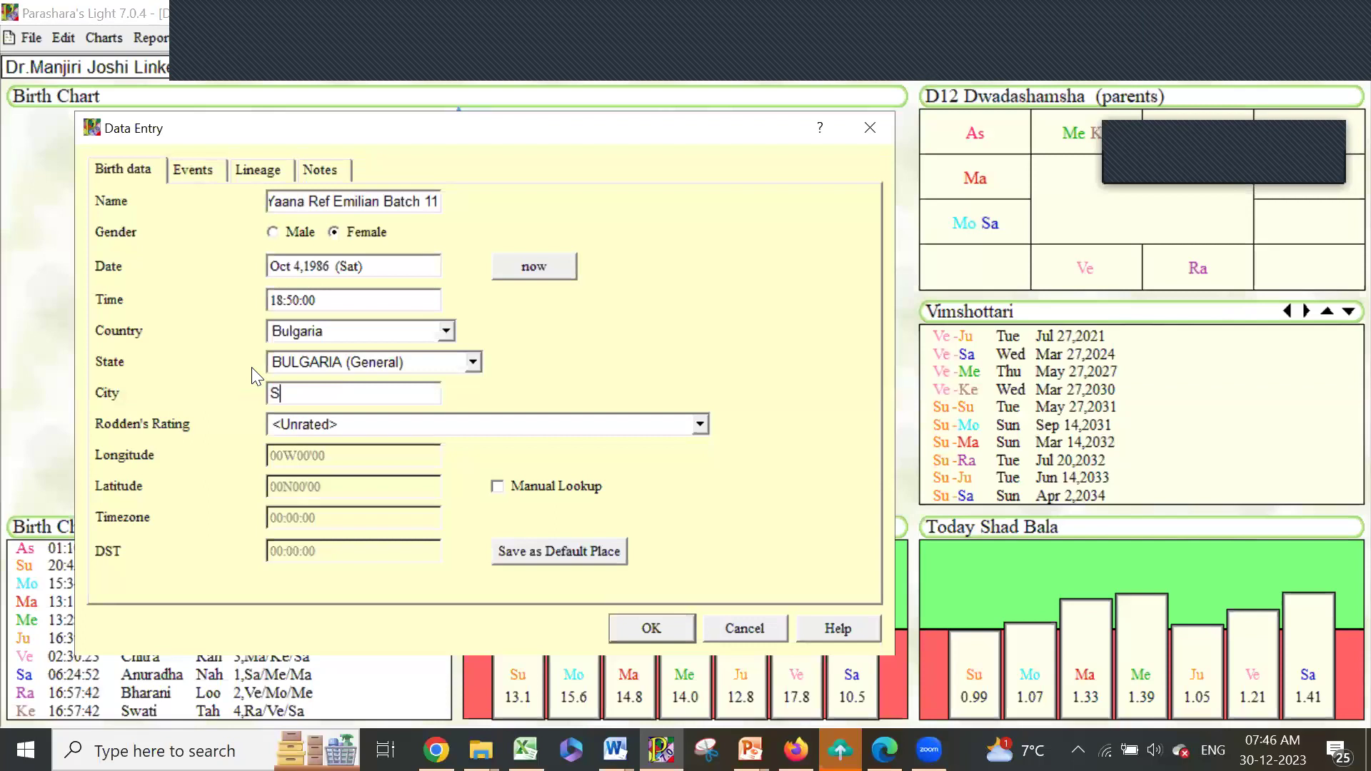
pyautogui.write('ofia')
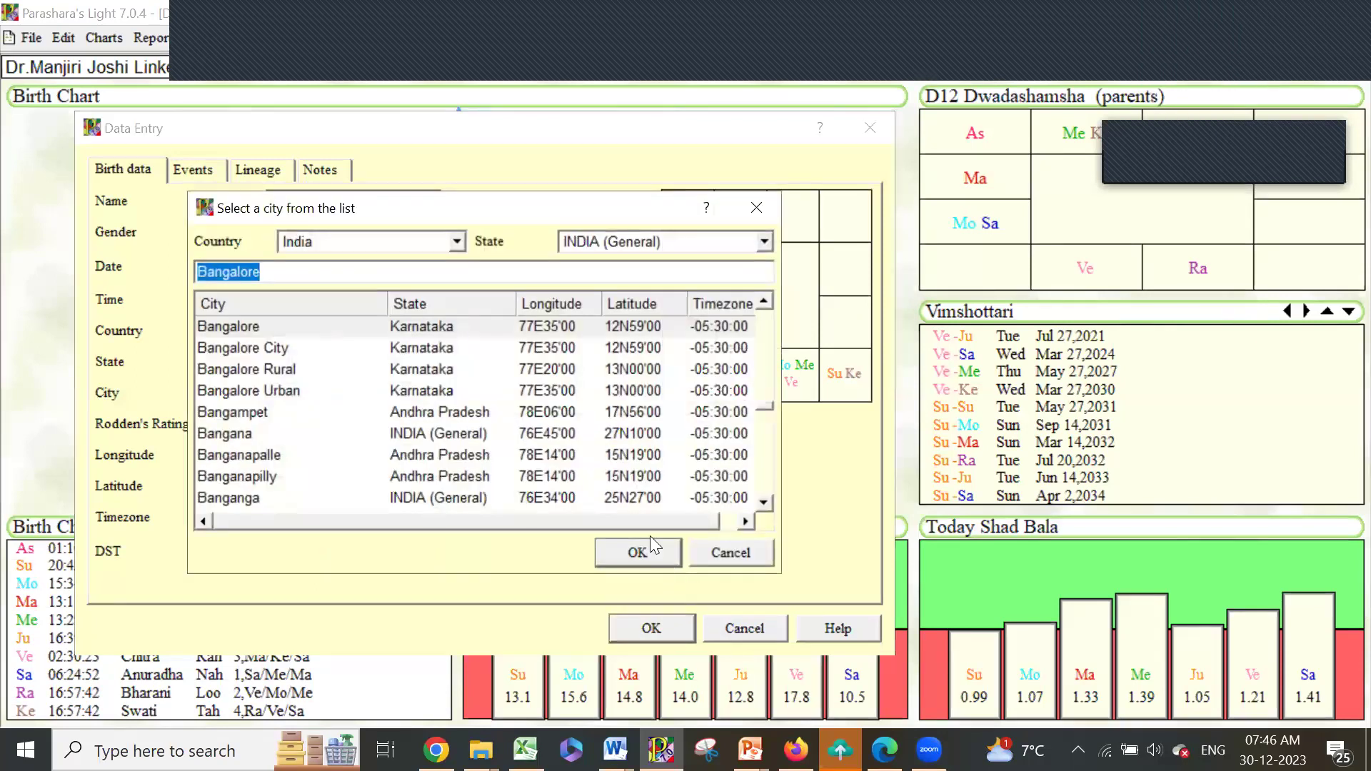
pyautogui.click(647, 553)
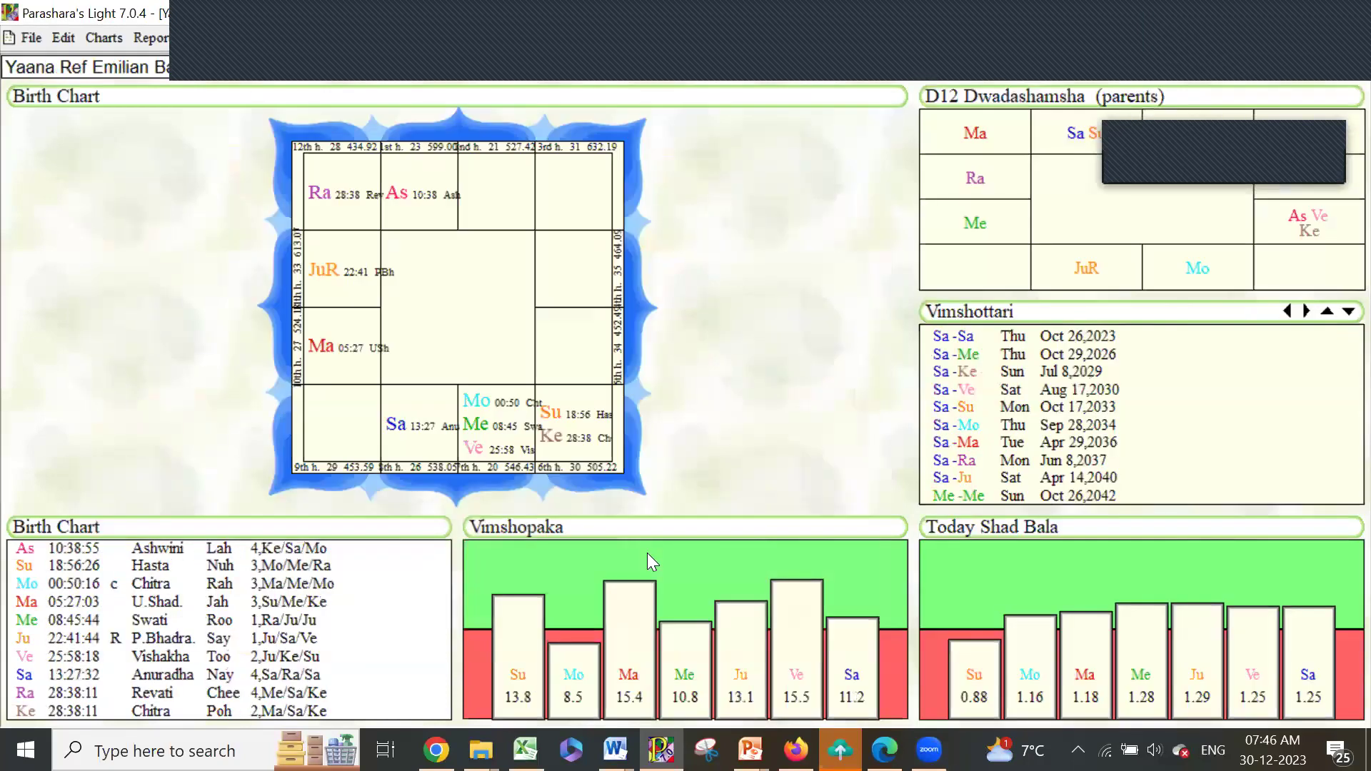